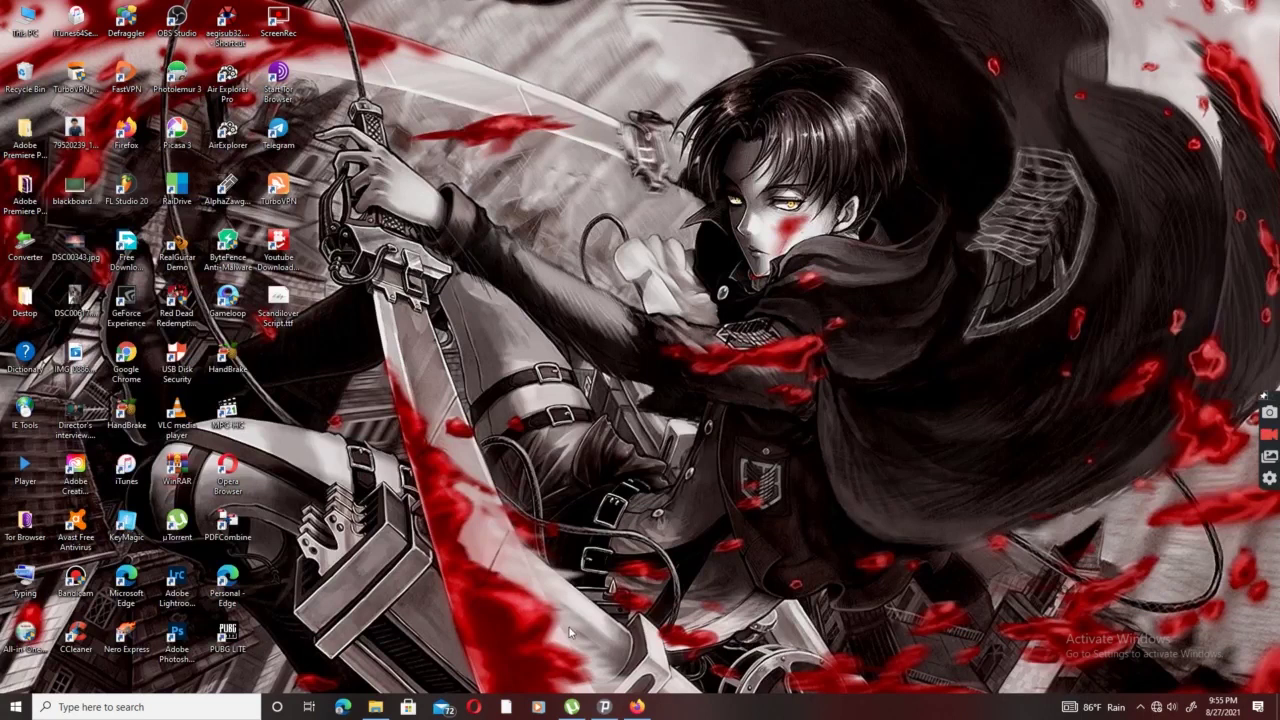
In the Encode folder, check the Frankenstein SRT subtitle text in Notepad, then close Notepad.
{"action": "left_click", "coordinate": [377, 708]}
{"action": "left_click", "coordinate": [390, 366]}
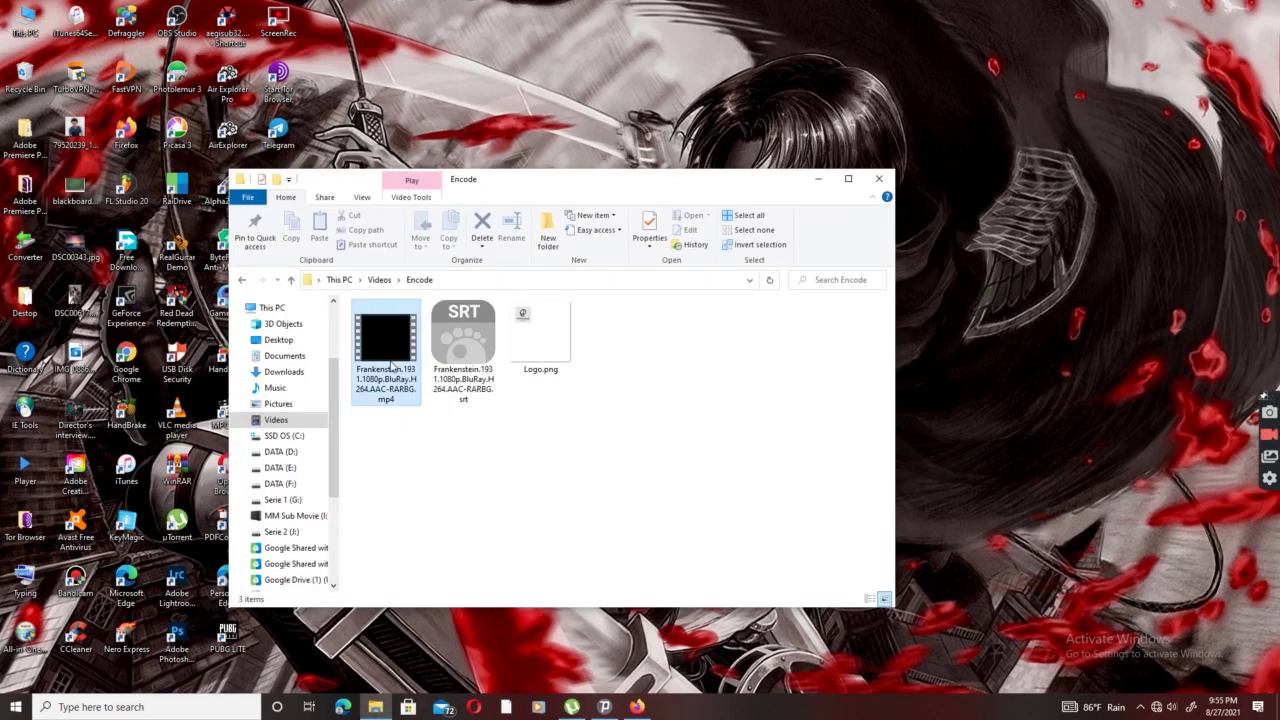
{"action": "left_click", "coordinate": [476, 369]}
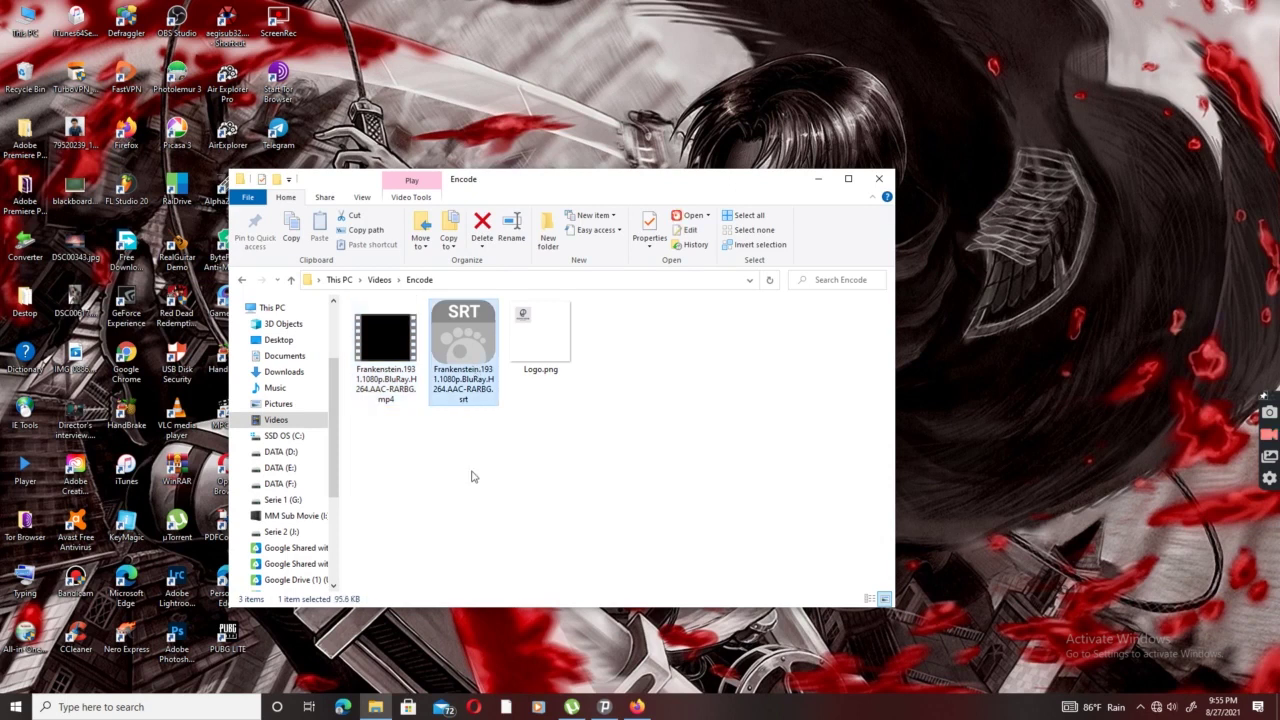
{"action": "right_click", "coordinate": [471, 341]}
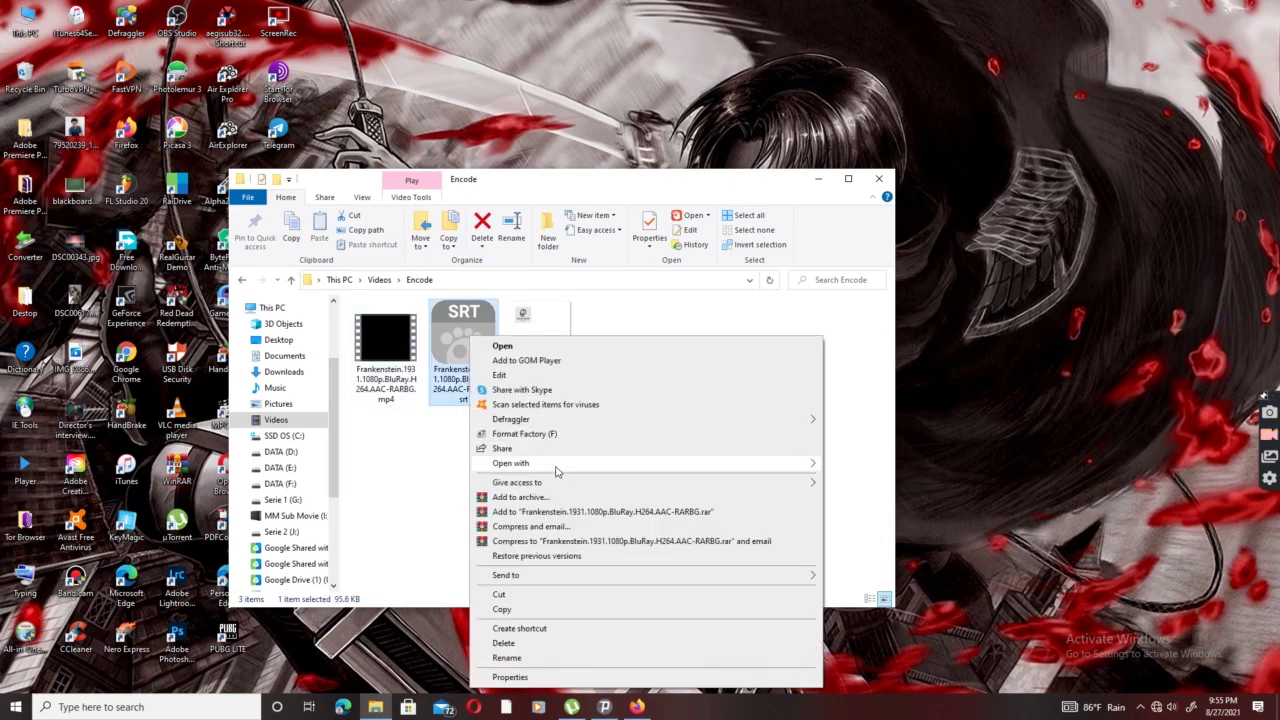
{"action": "mouse_move", "coordinate": [705, 468]}
{"action": "left_click", "coordinate": [880, 493]}
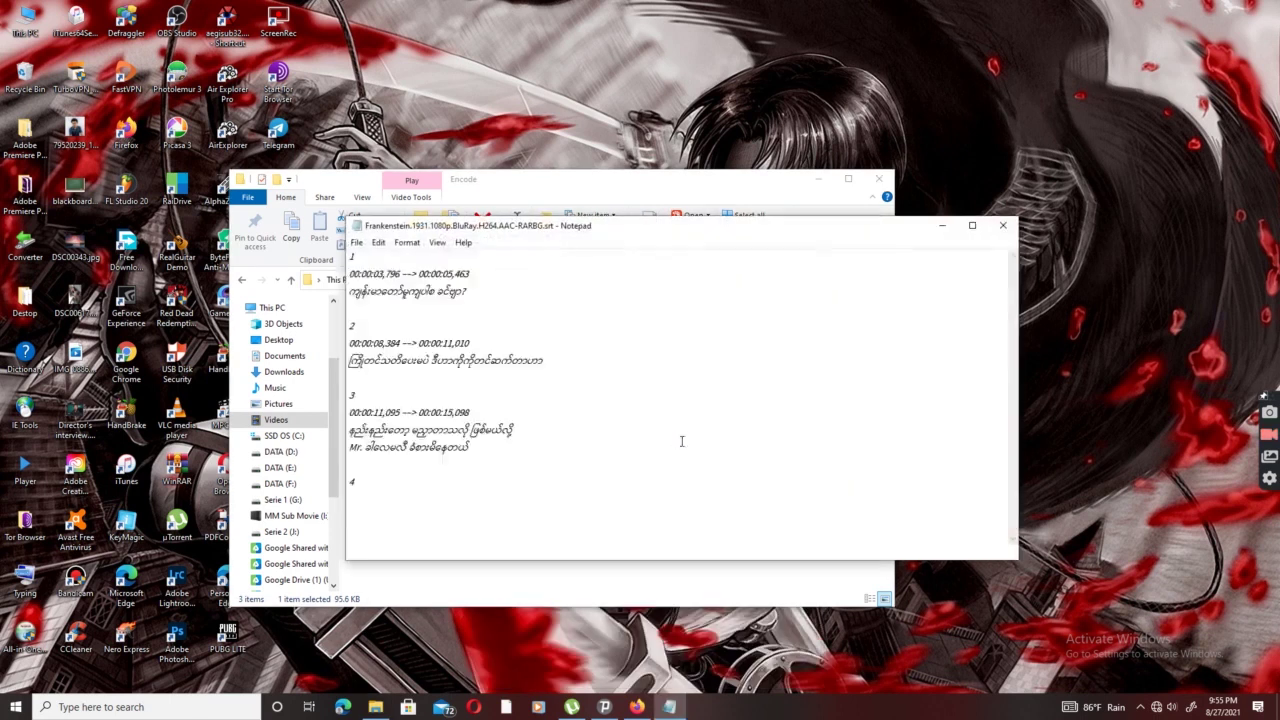
{"action": "scroll", "coordinate": [562, 450], "scroll_direction": "down", "scroll_amount": 3}
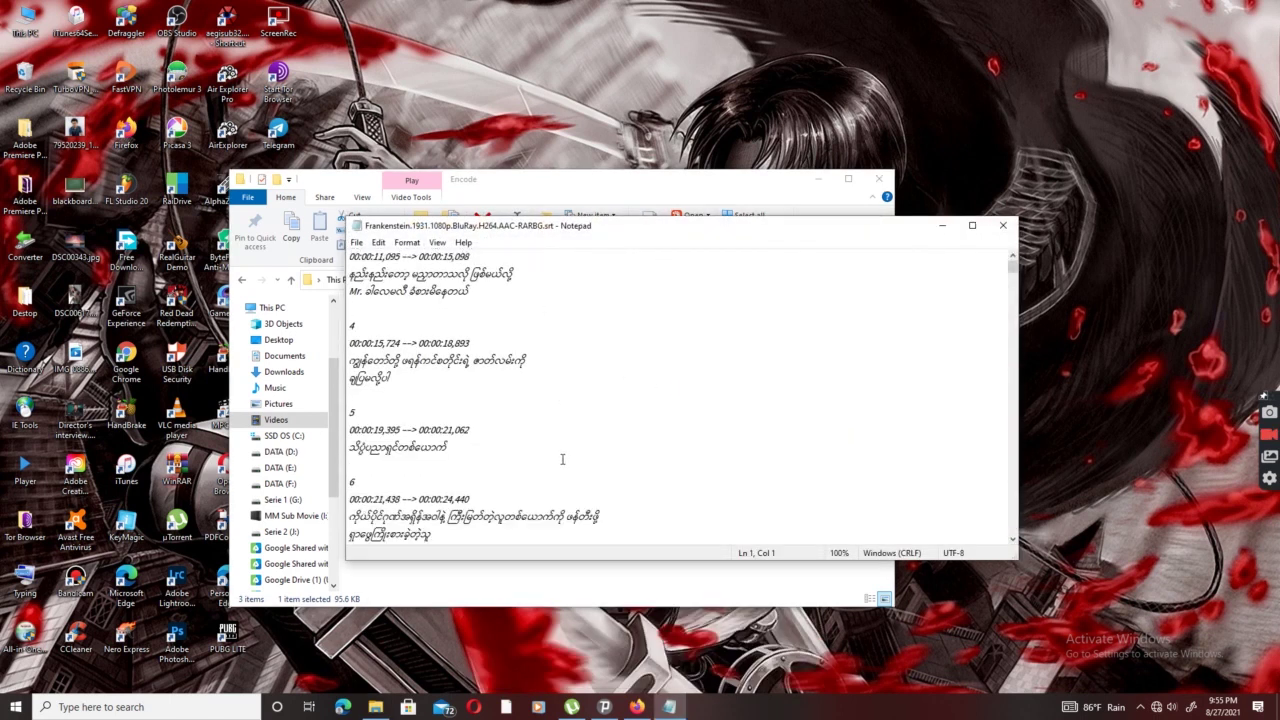
{"action": "left_click", "coordinate": [1003, 225]}
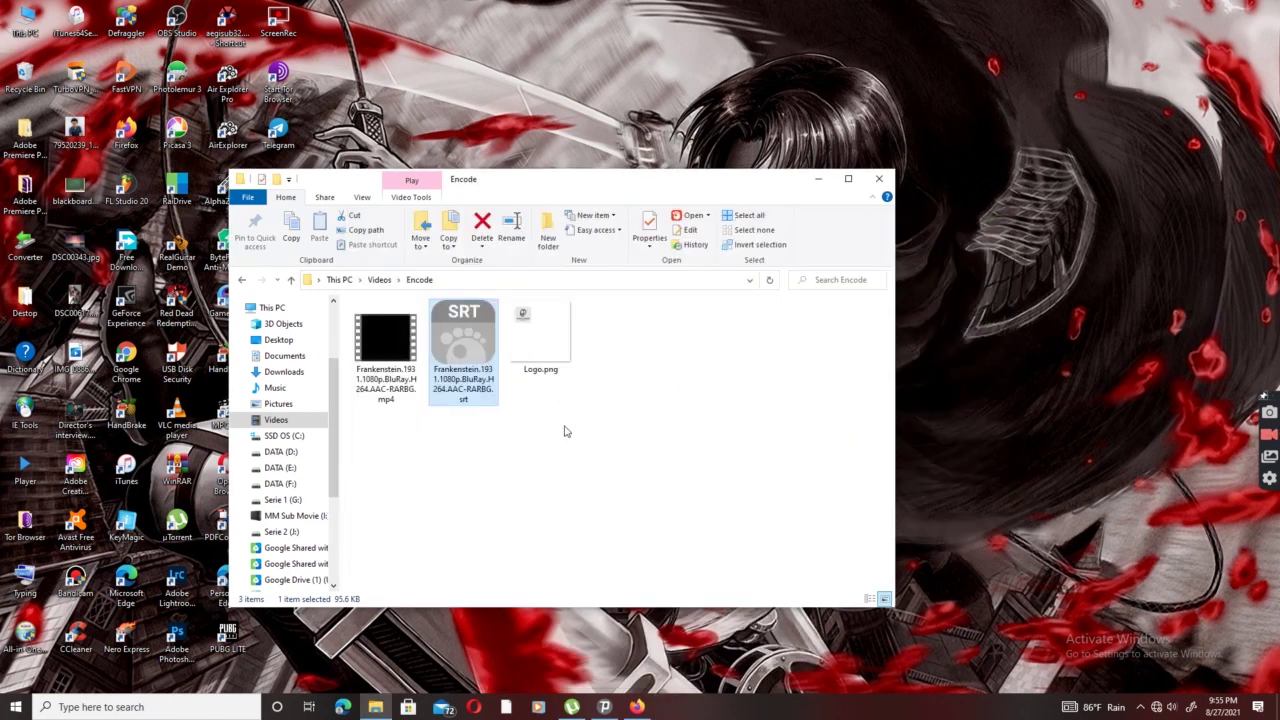
Launch Avidemux from the taskbar search.
{"action": "left_click", "coordinate": [184, 707]}
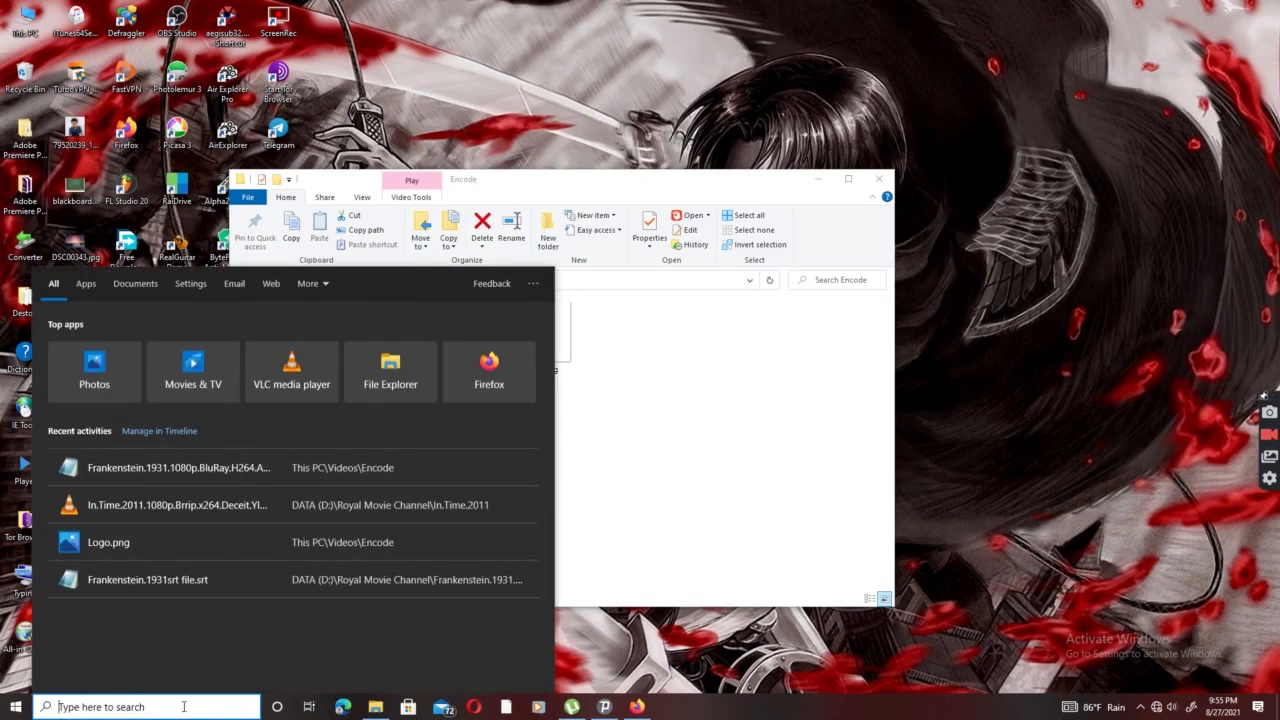
{"action": "type", "text": "a"}
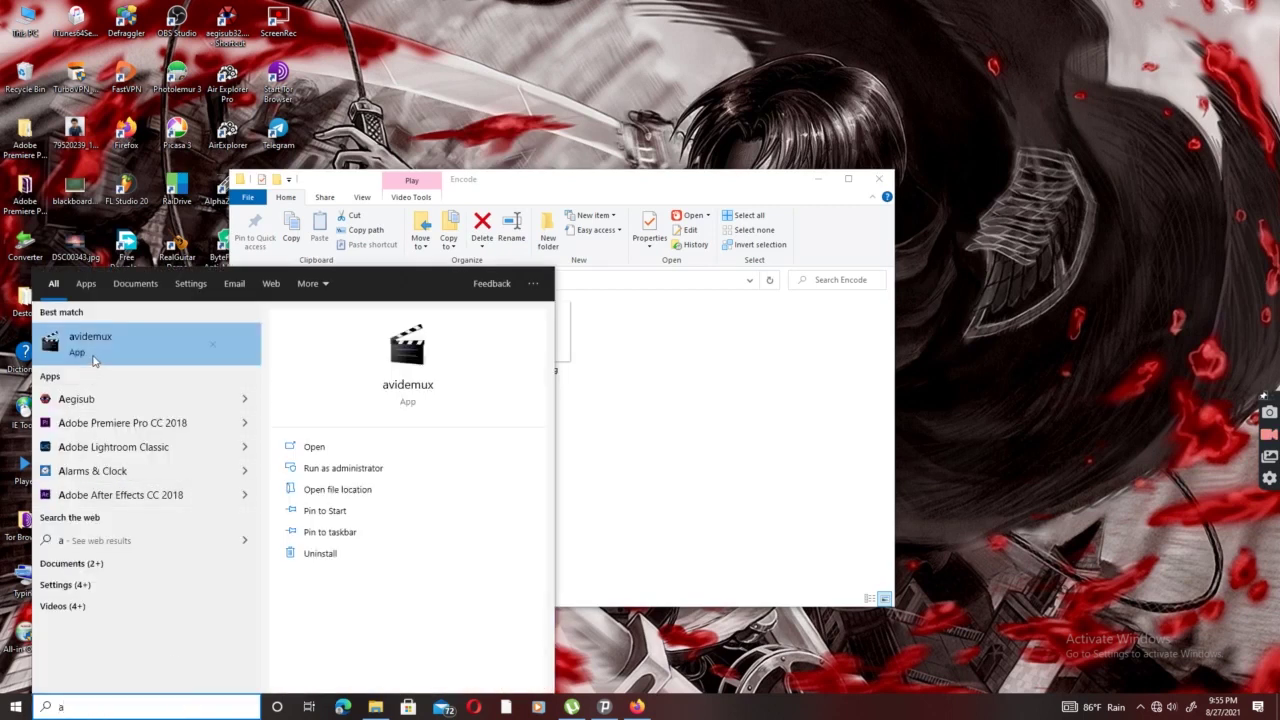
{"action": "left_click", "coordinate": [99, 345]}
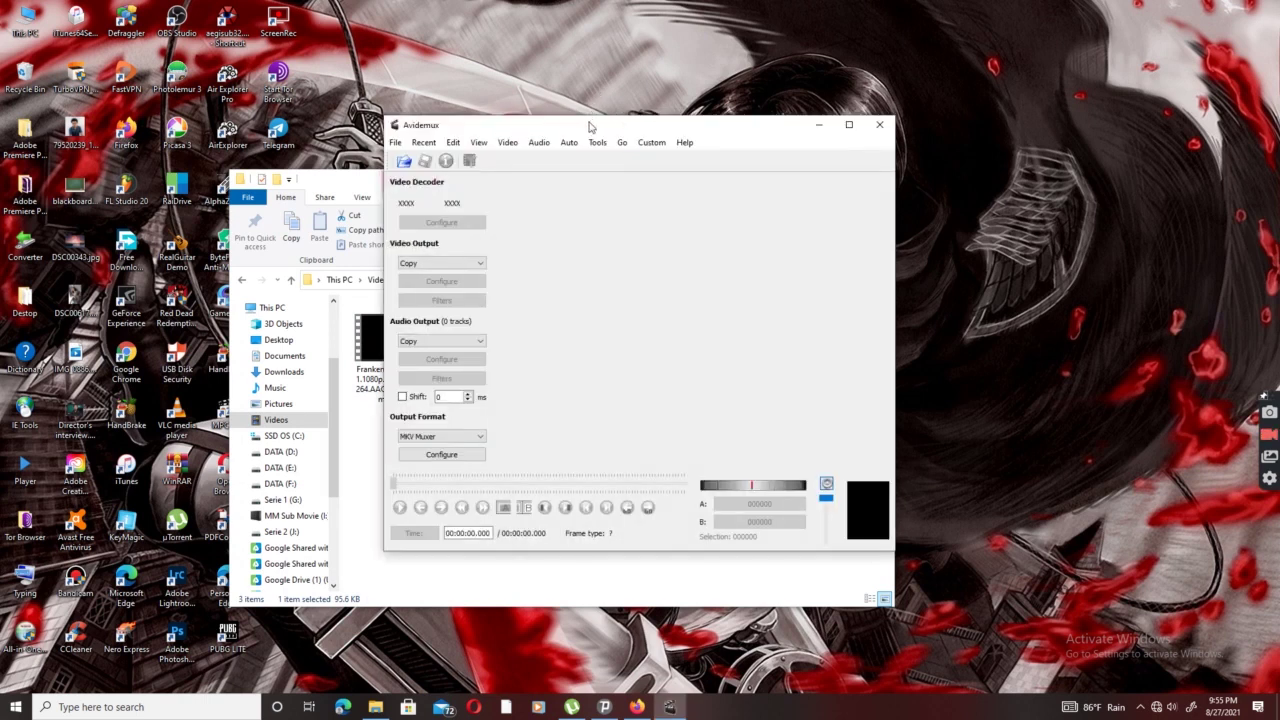
Drag the Frankenstein 1931 MP4 from the Encode folder into Avidemux to load it.
{"action": "left_click_drag", "start_coordinate": [589, 130], "coordinate": [737, 125]}
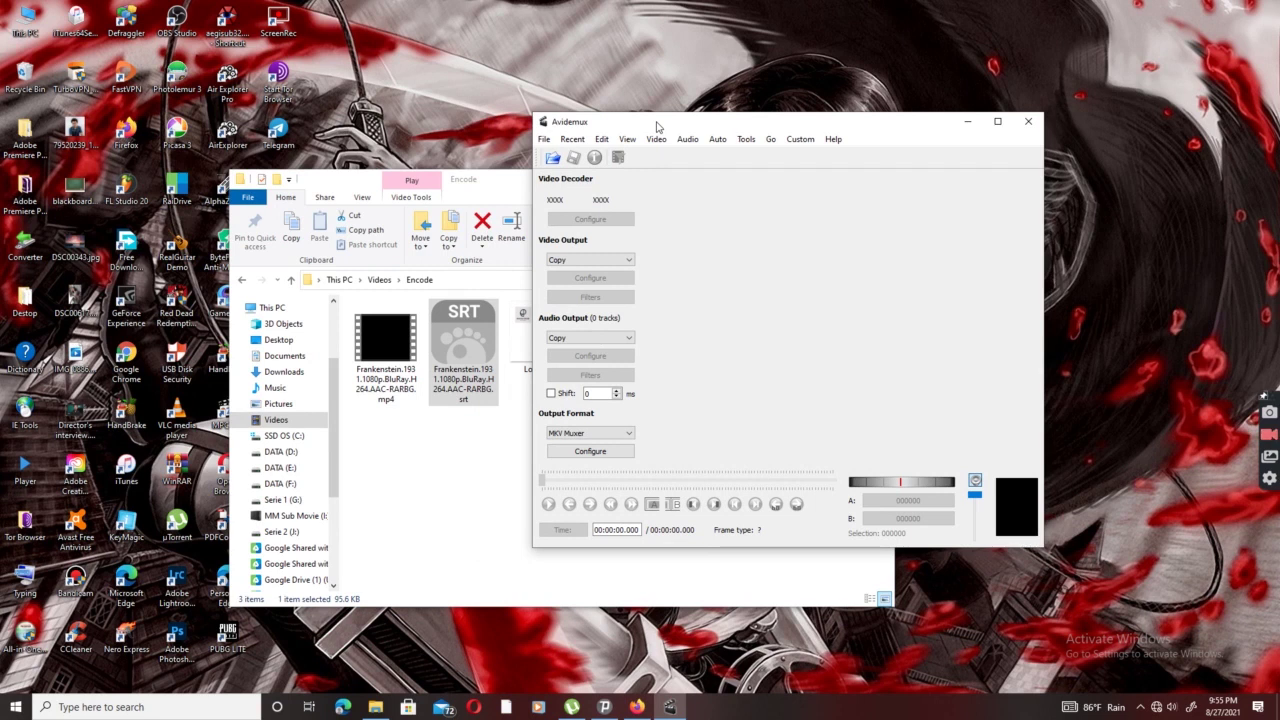
{"action": "left_click_drag", "start_coordinate": [657, 126], "coordinate": [735, 106]}
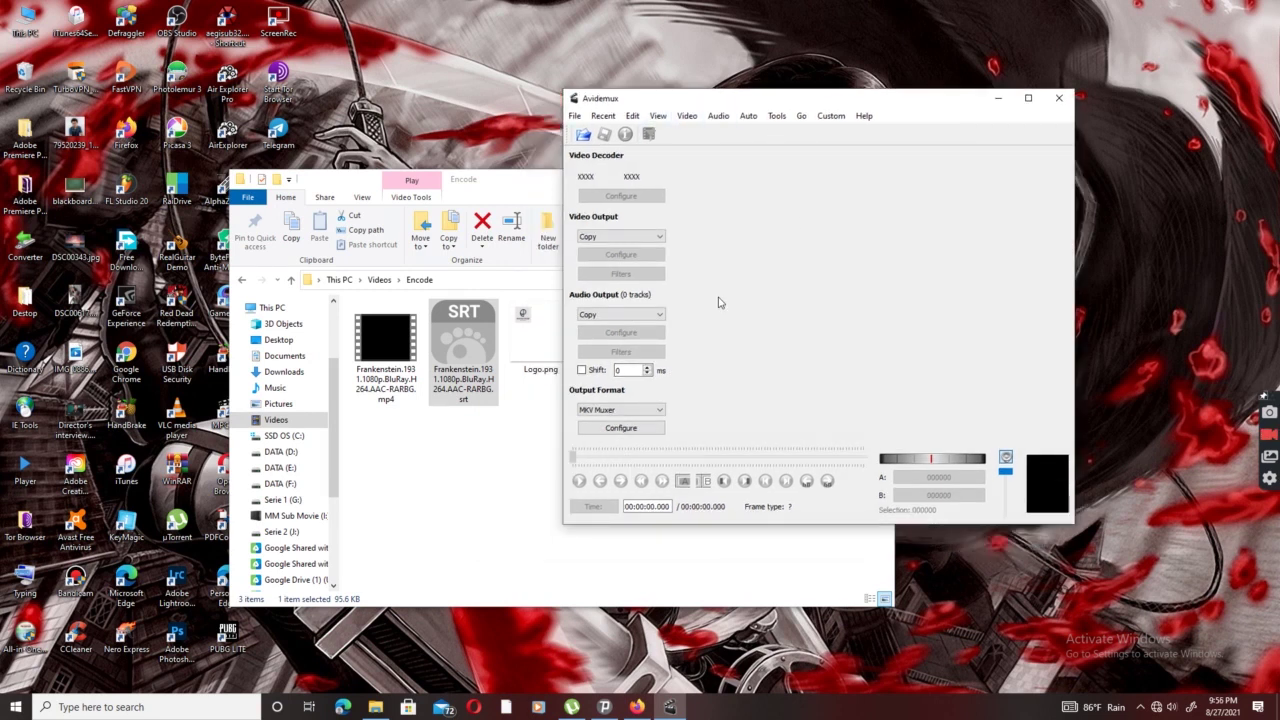
{"action": "left_click_drag", "start_coordinate": [378, 358], "coordinate": [823, 365]}
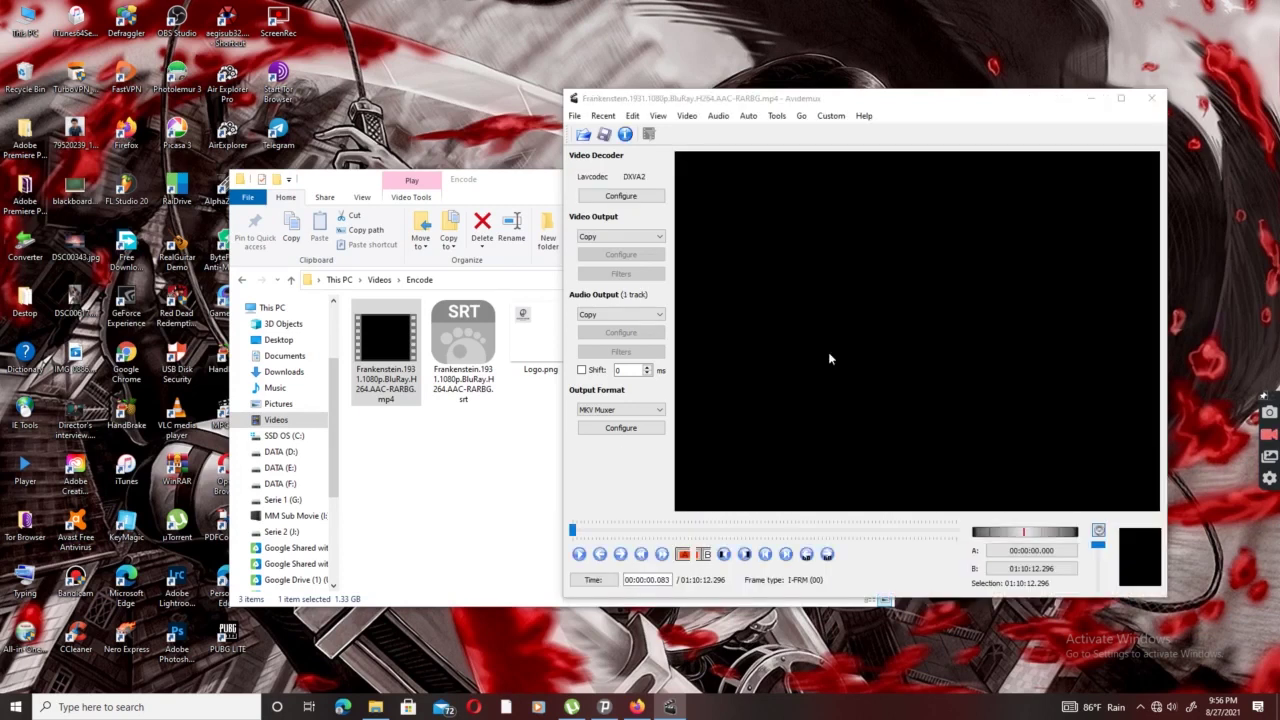
{"action": "left_click_drag", "start_coordinate": [798, 100], "coordinate": [770, 82]}
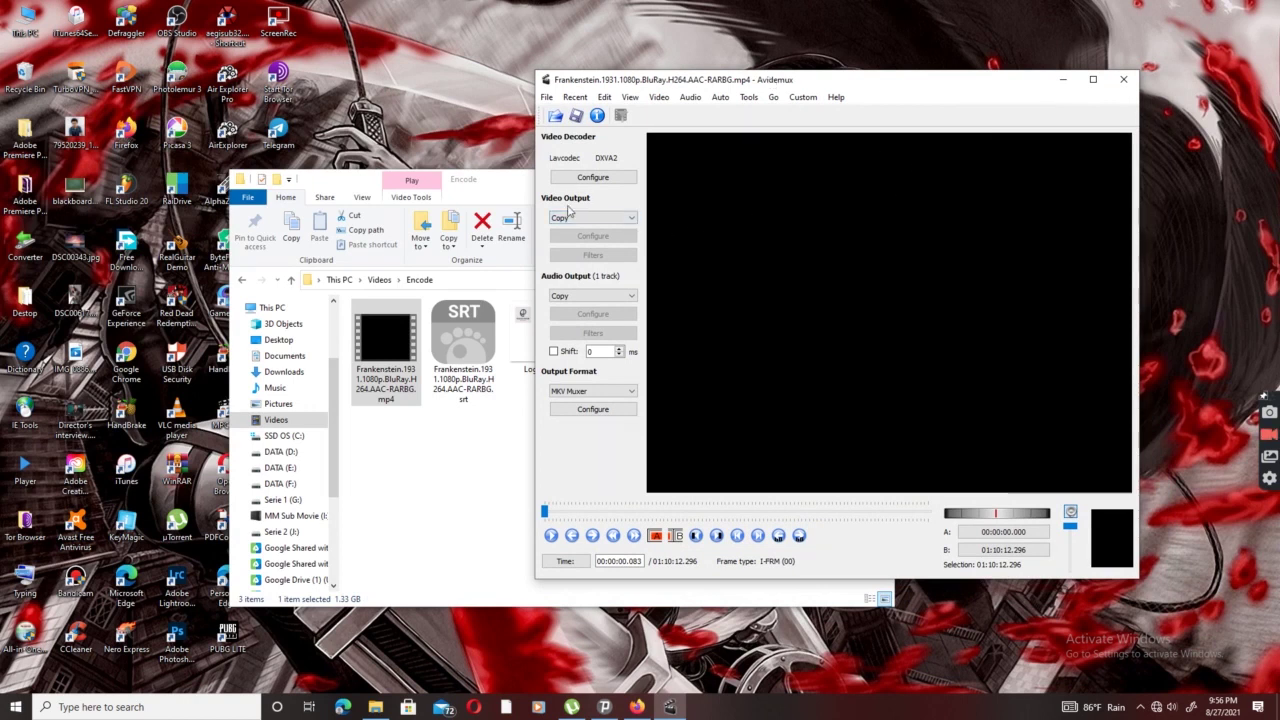
Switch video output to Mpeg4 AVC (x264) and accept its Constant Rate Factor 20 settings.
{"action": "left_click", "coordinate": [615, 219]}
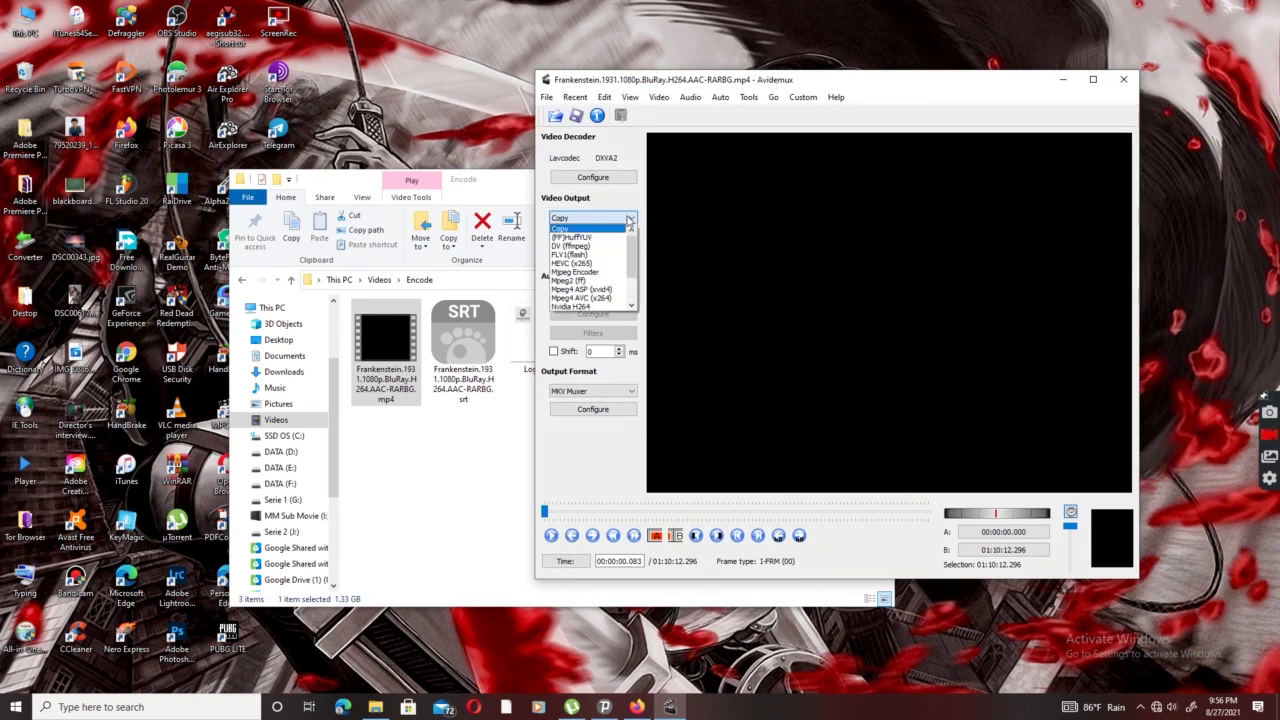
{"action": "scroll", "coordinate": [634, 270], "scroll_direction": "down", "scroll_amount": 2}
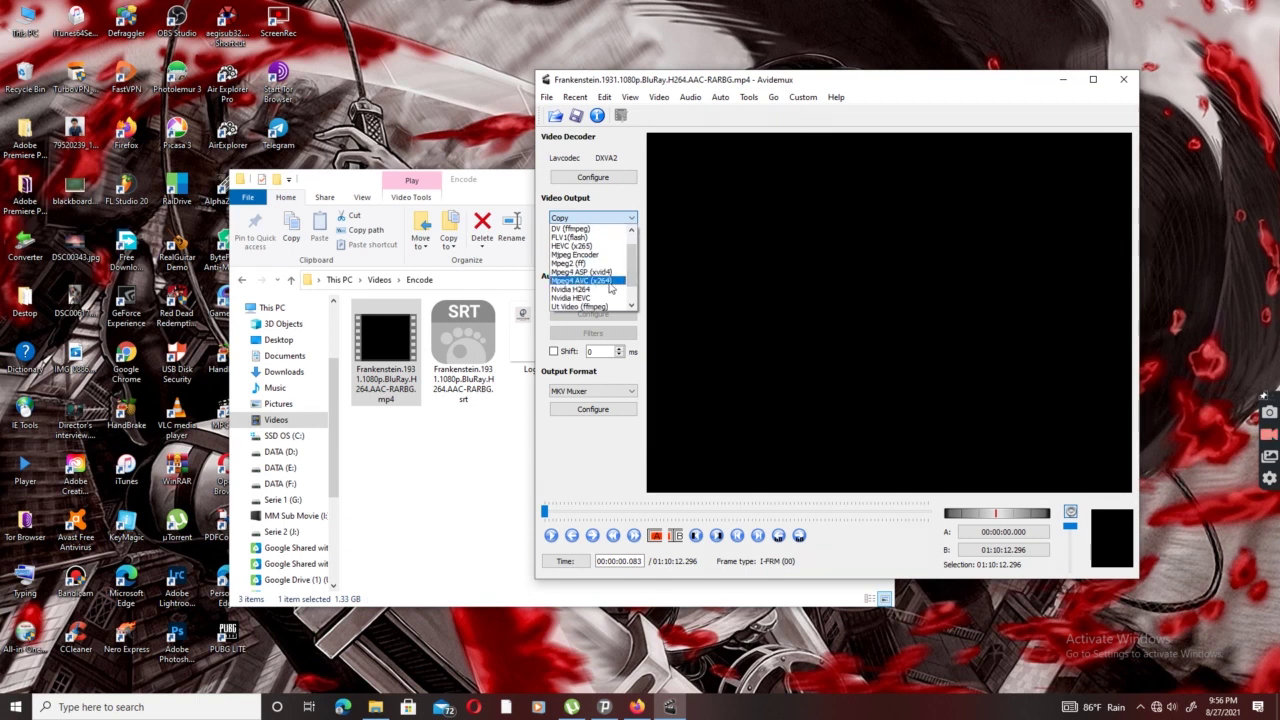
{"action": "left_click", "coordinate": [606, 281]}
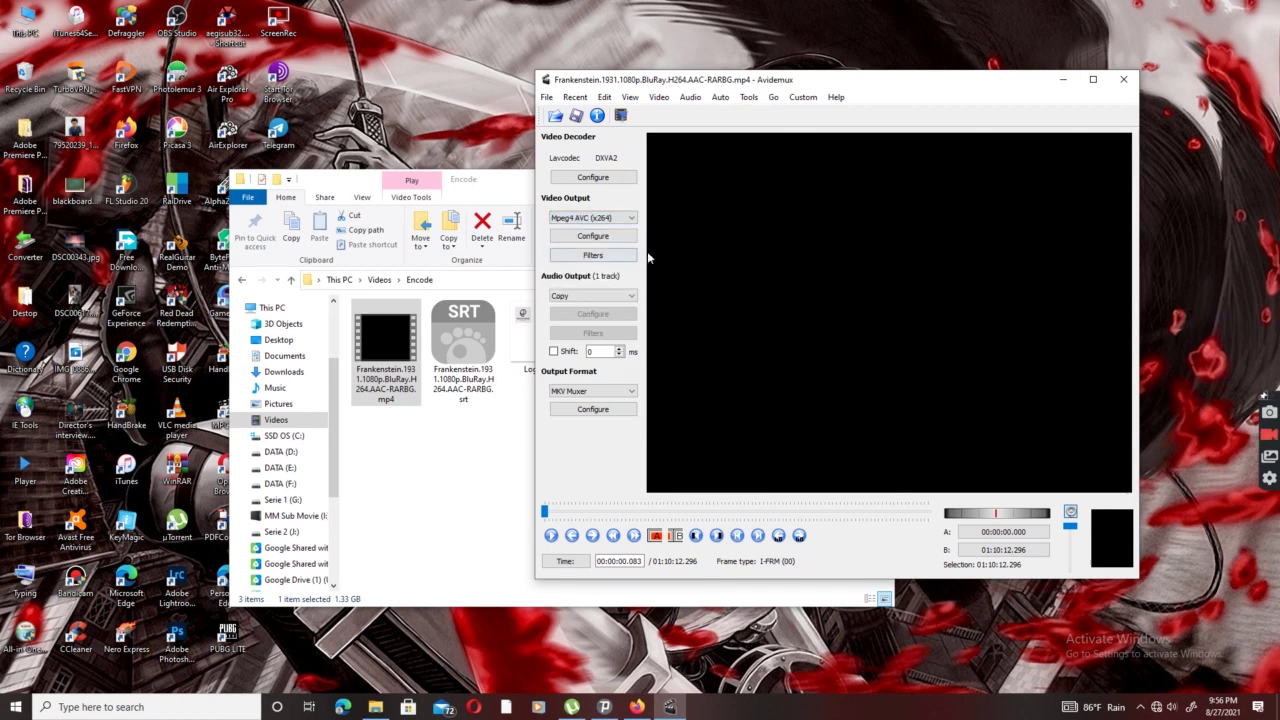
{"action": "left_click", "coordinate": [621, 242]}
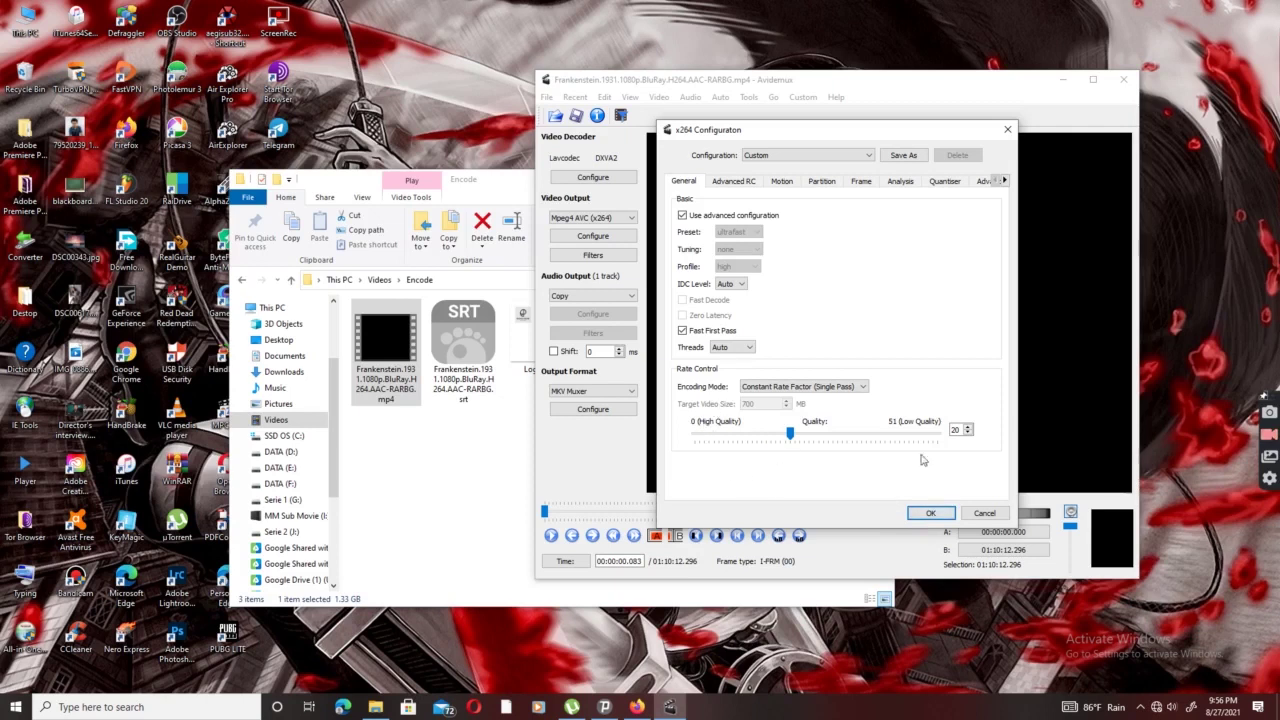
{"action": "left_click", "coordinate": [931, 514]}
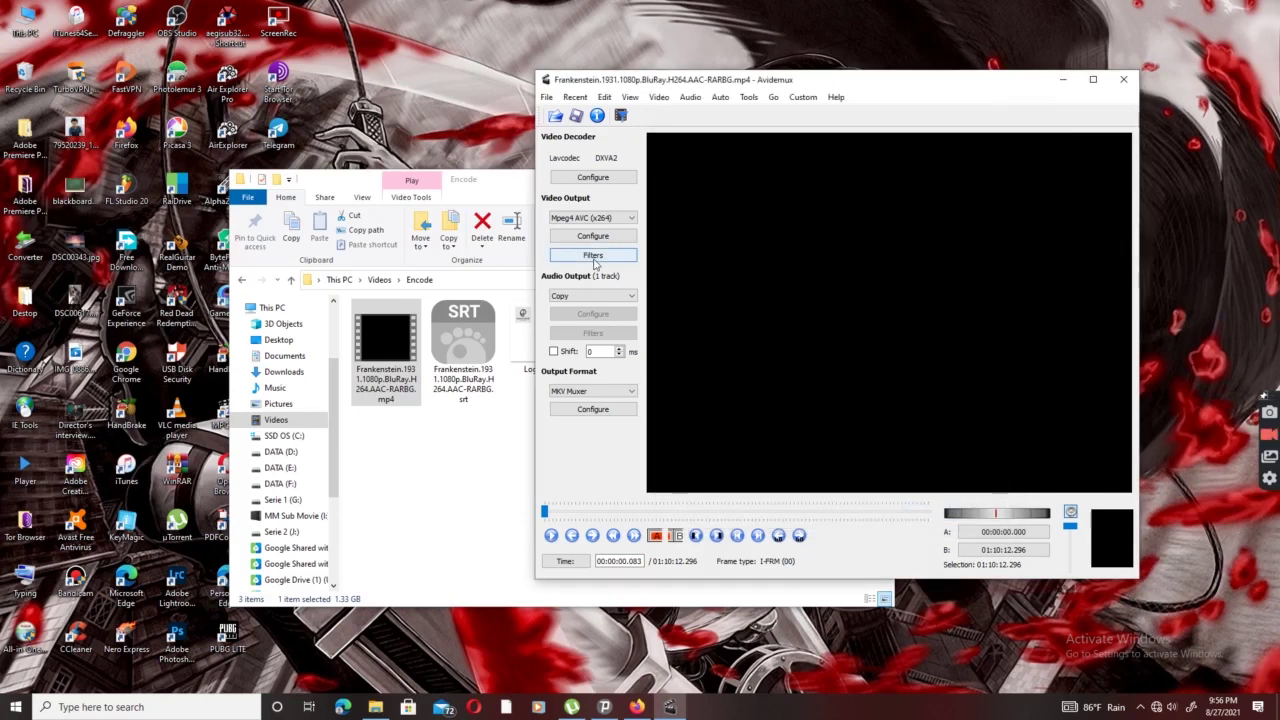
{"action": "left_click", "coordinate": [593, 257]}
Add the SSA/ASS/SRT subtitle filter using the Frankenstein SRT file.
{"action": "left_click_drag", "start_coordinate": [816, 165], "coordinate": [796, 197]}
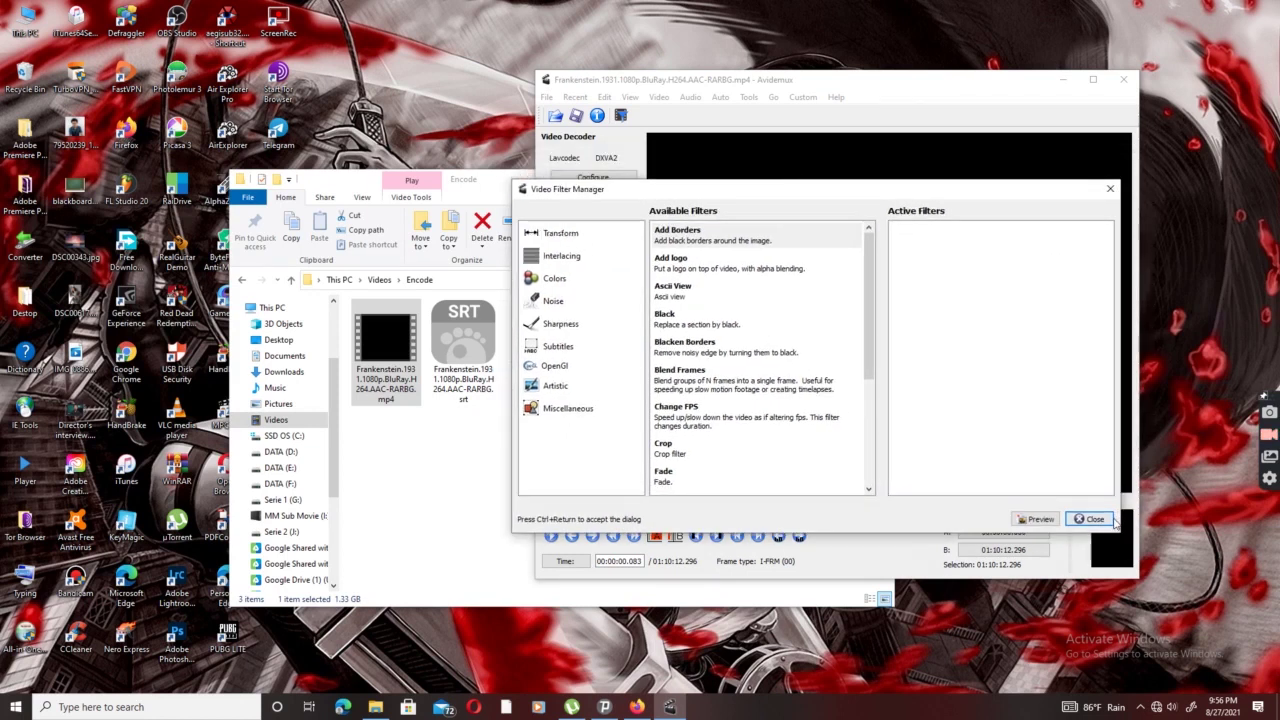
{"action": "left_click", "coordinate": [558, 347]}
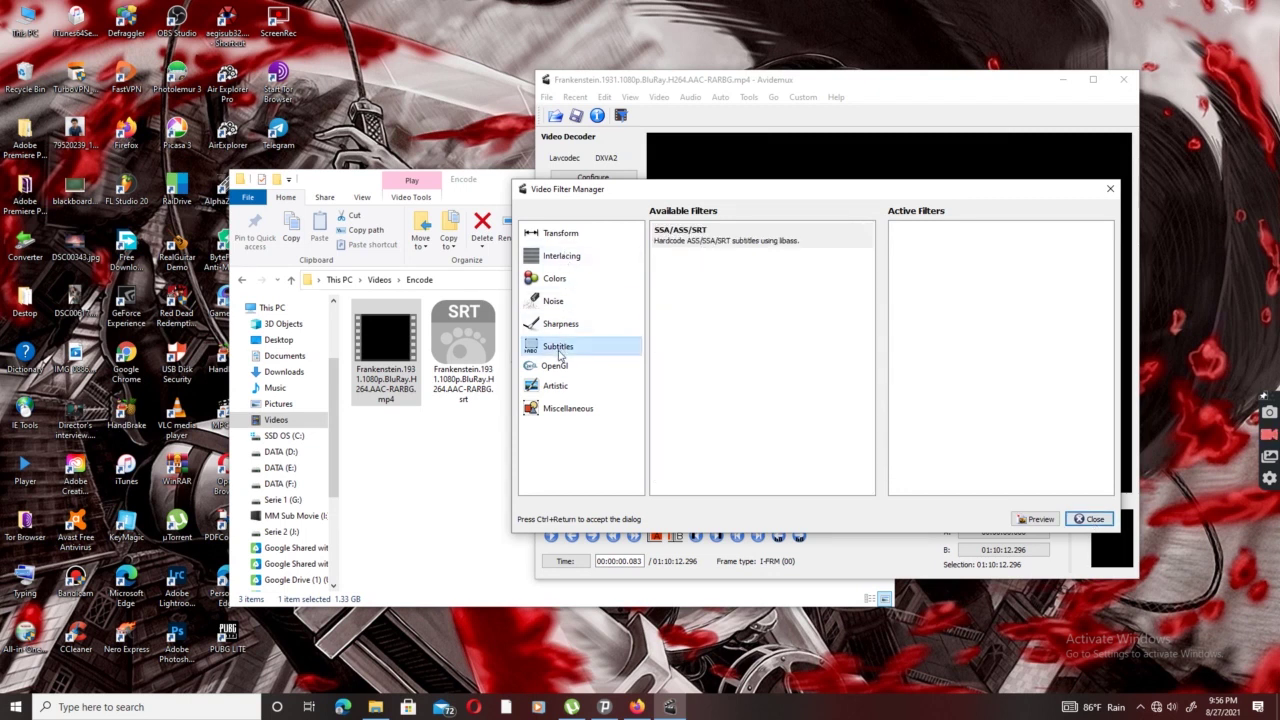
{"action": "double_click", "coordinate": [708, 241]}
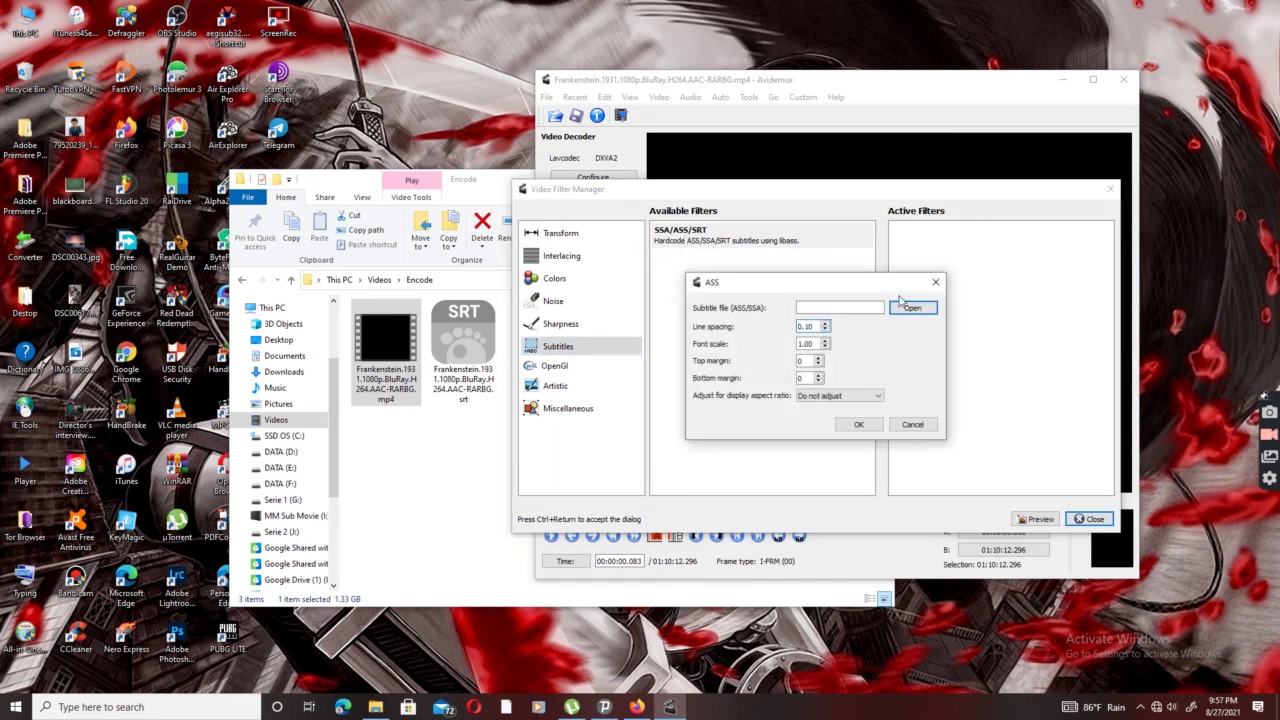
{"action": "left_click", "coordinate": [928, 308]}
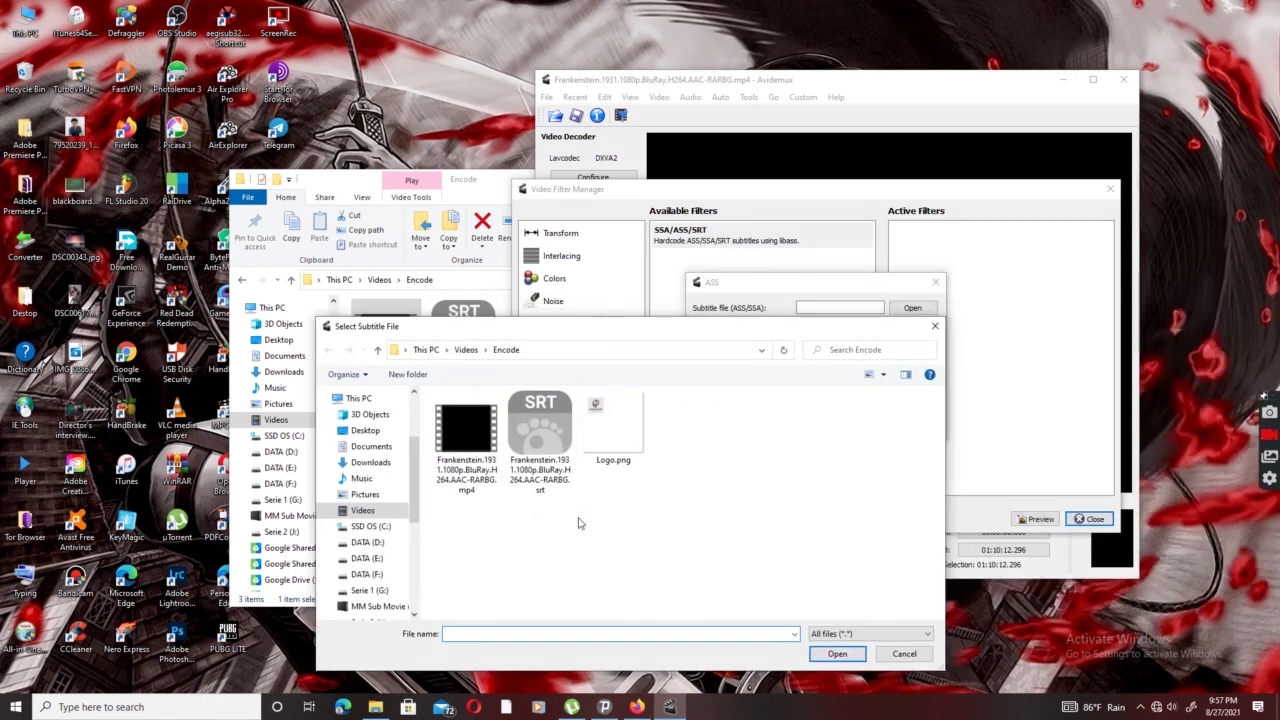
{"action": "left_click", "coordinate": [547, 455]}
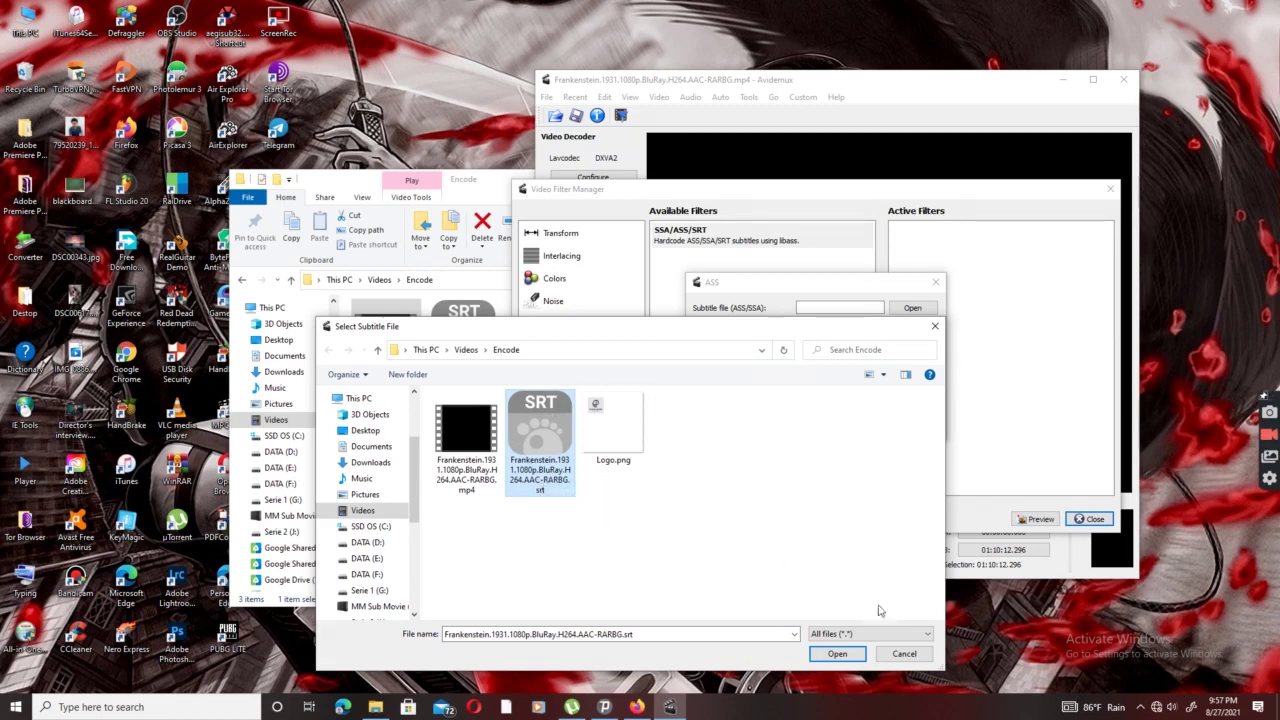
{"action": "left_click", "coordinate": [852, 655]}
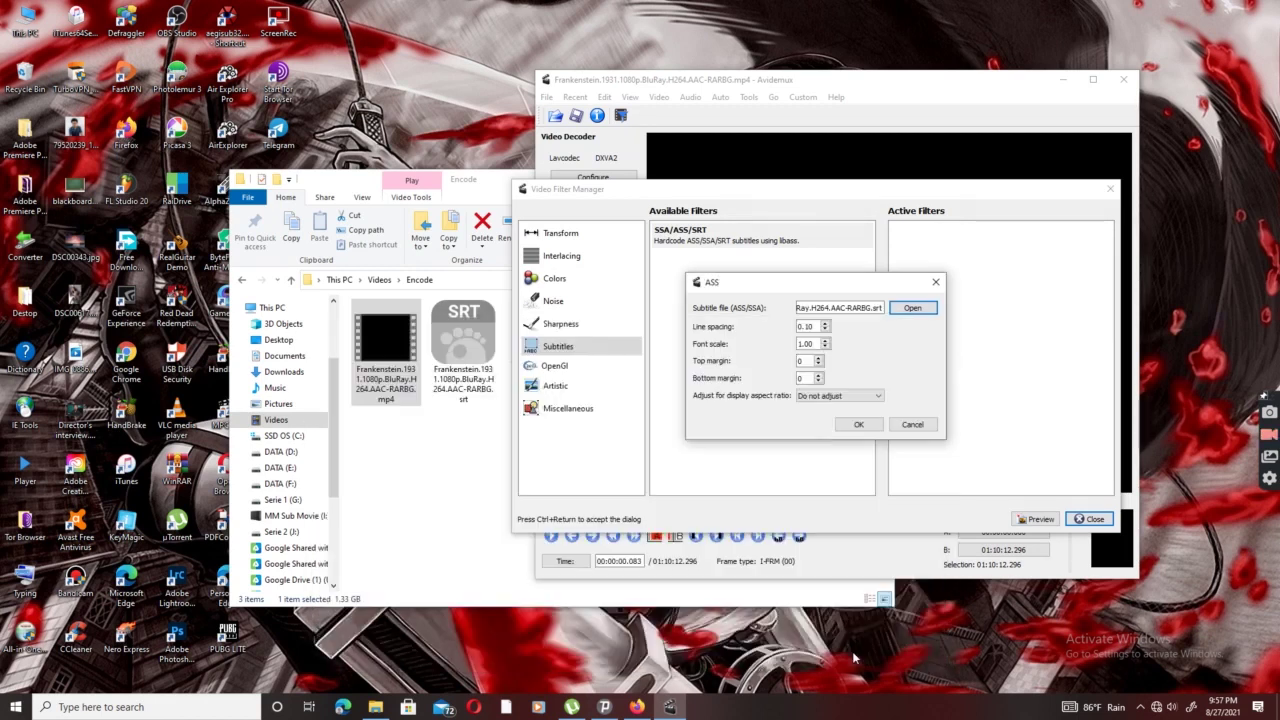
Accept the filter, convert the subtitles to SSA, and preview the result.
{"action": "left_click", "coordinate": [858, 424]}
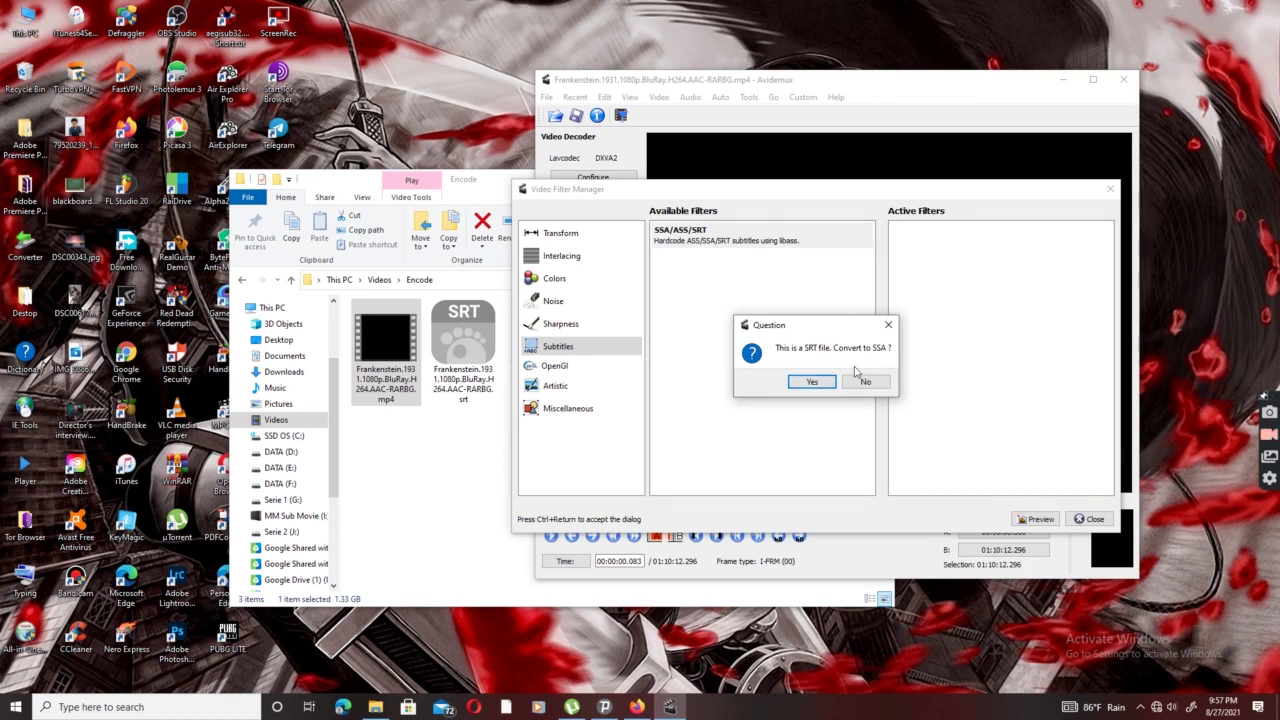
{"action": "left_click", "coordinate": [822, 382]}
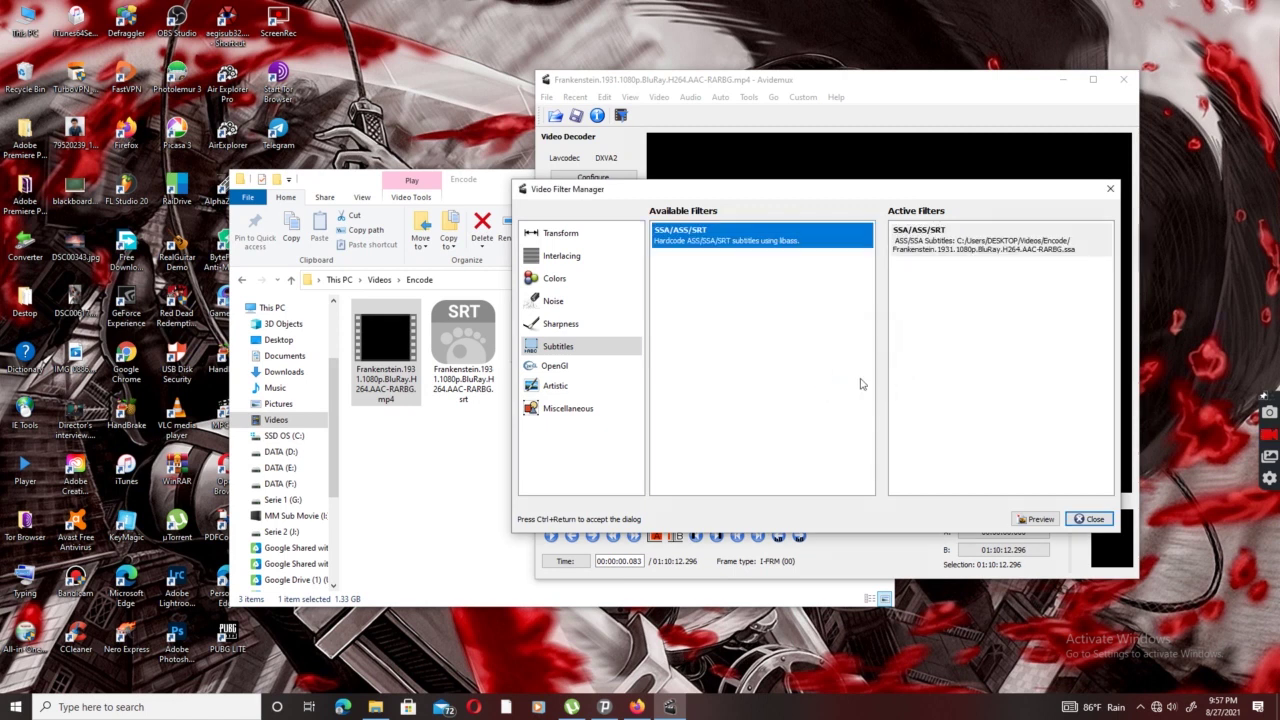
{"action": "left_click", "coordinate": [958, 246]}
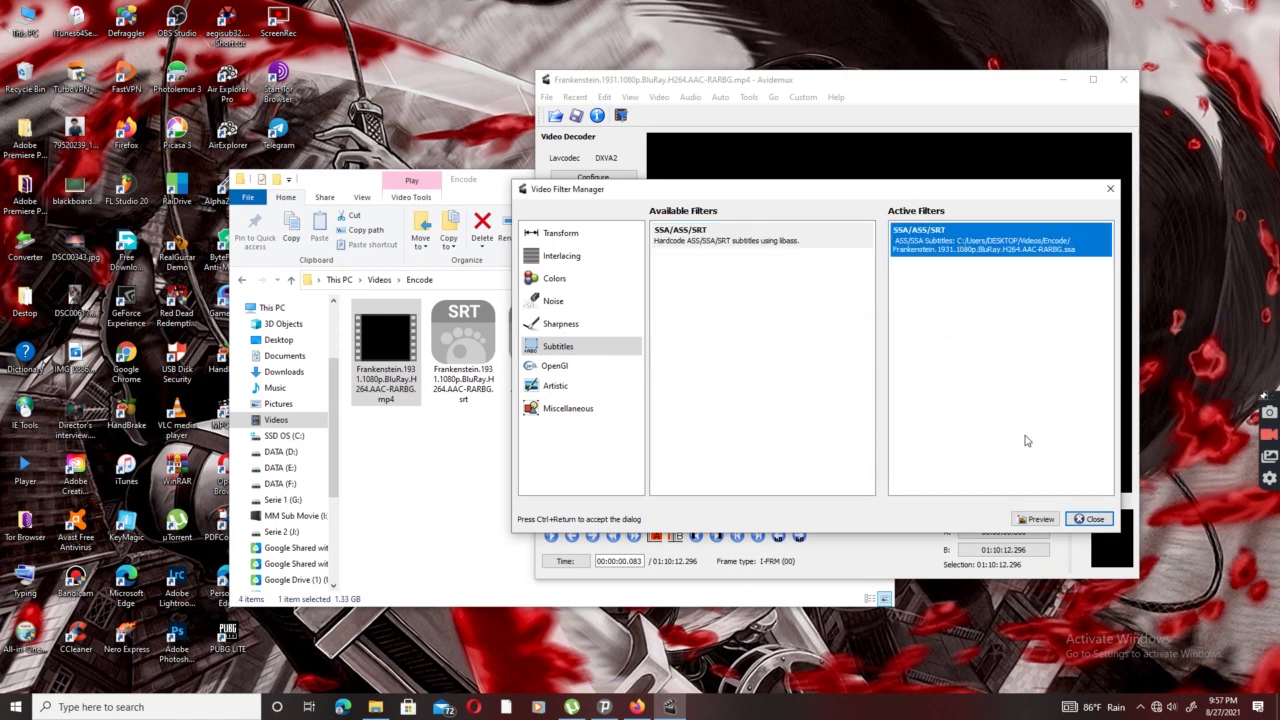
{"action": "left_click", "coordinate": [1036, 519]}
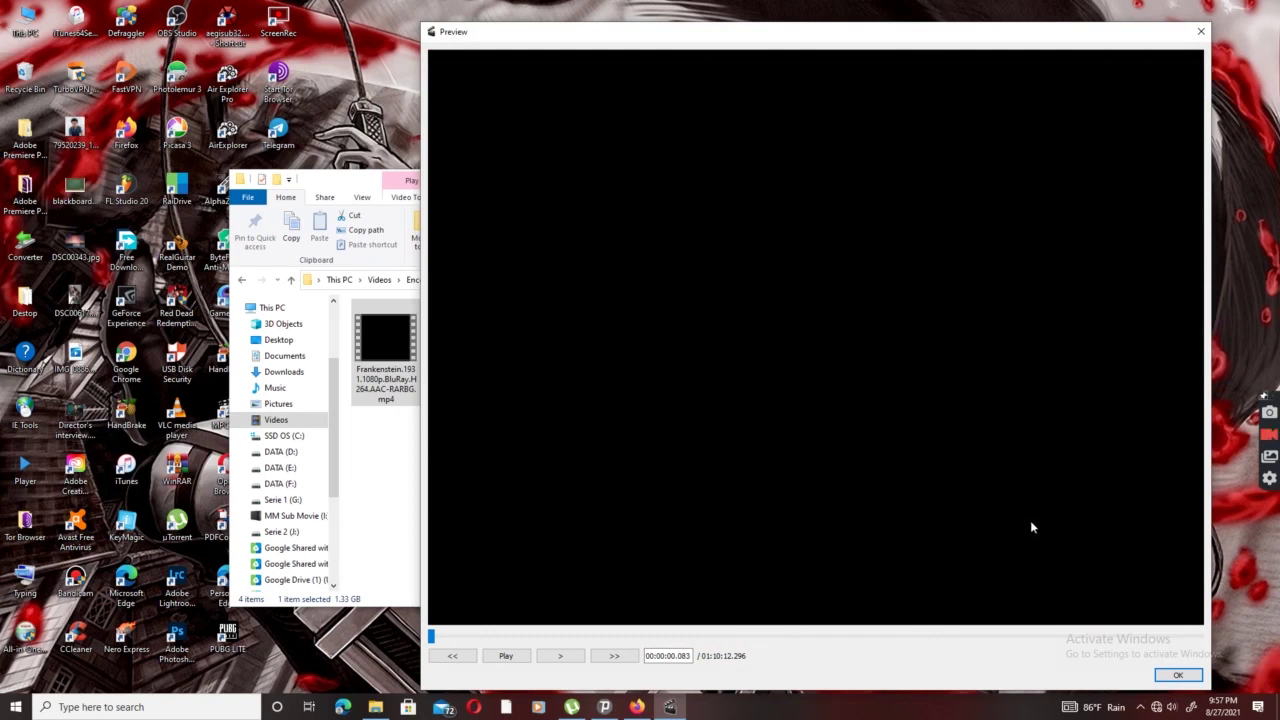
Play the preview and seek ahead to confirm subtitles appear at the bottom.
{"action": "left_click_drag", "start_coordinate": [625, 47], "coordinate": [570, 47]}
{"action": "left_click", "coordinate": [452, 656]}
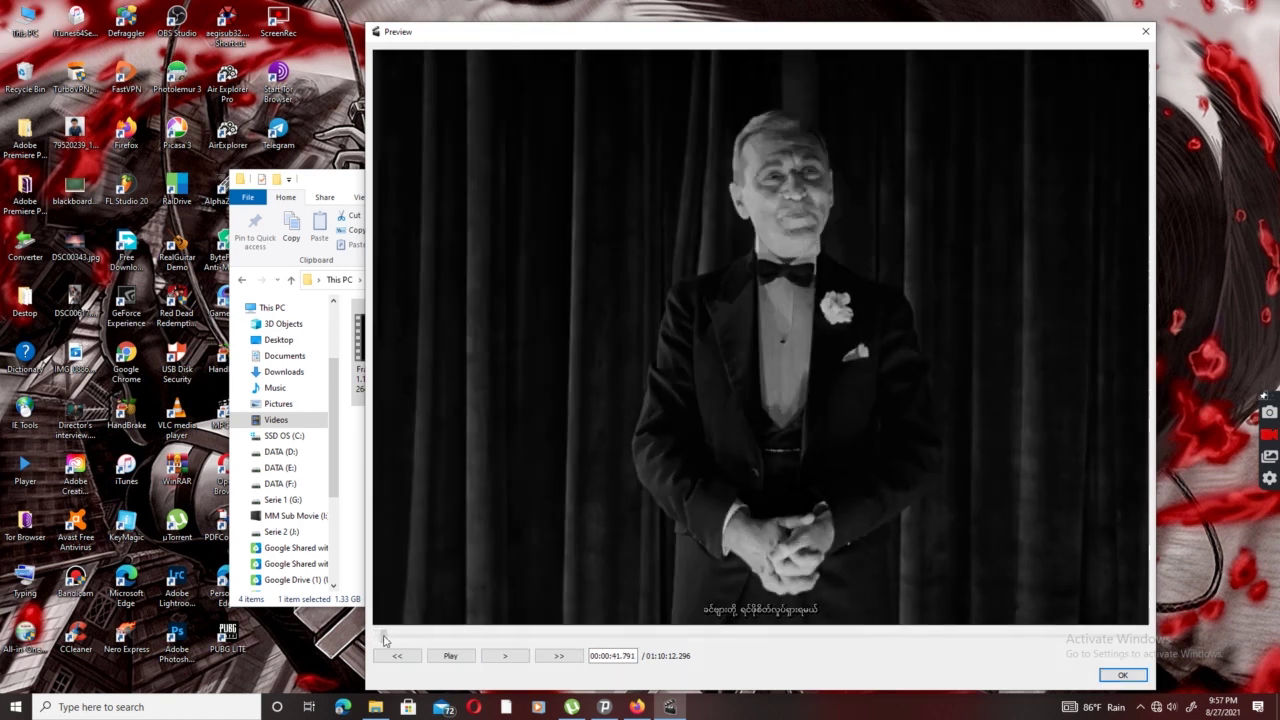
{"action": "left_click", "coordinate": [389, 637]}
{"action": "left_click_drag", "start_coordinate": [389, 637], "coordinate": [443, 636]}
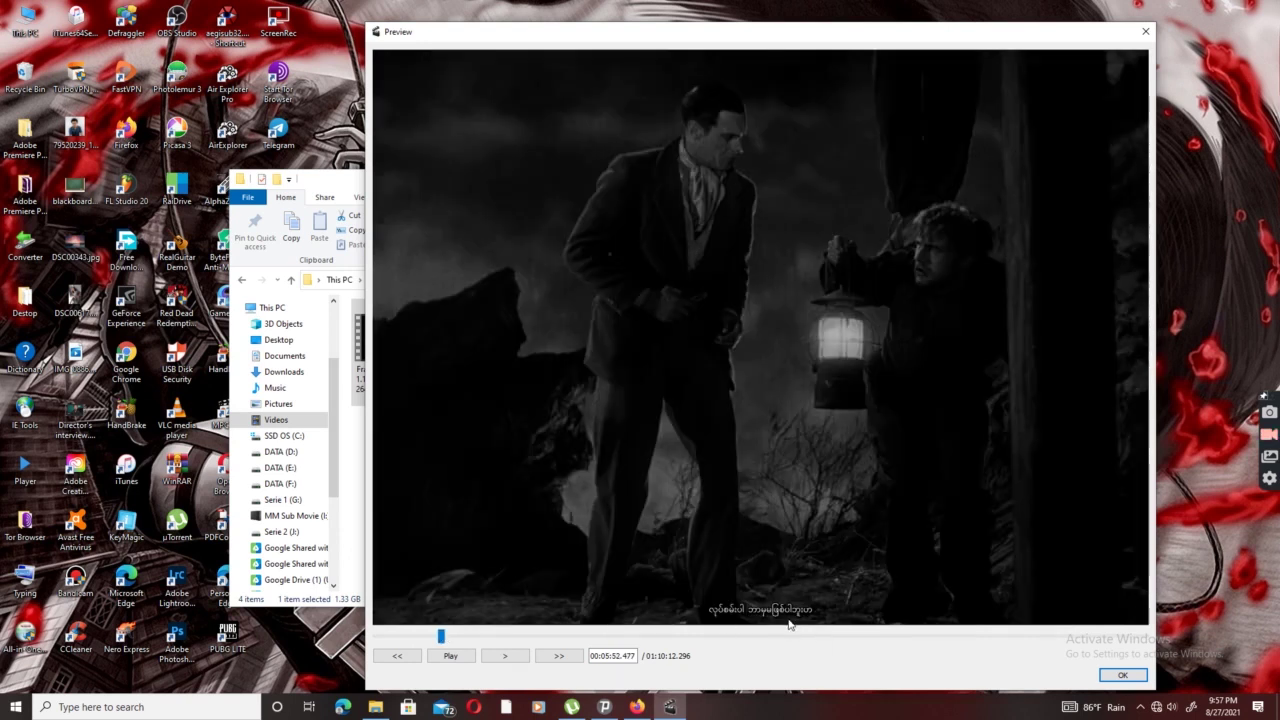
Change the SSA/ASS/SRT filter's font scale from 1.00 to 4.
{"action": "left_click", "coordinate": [1131, 678]}
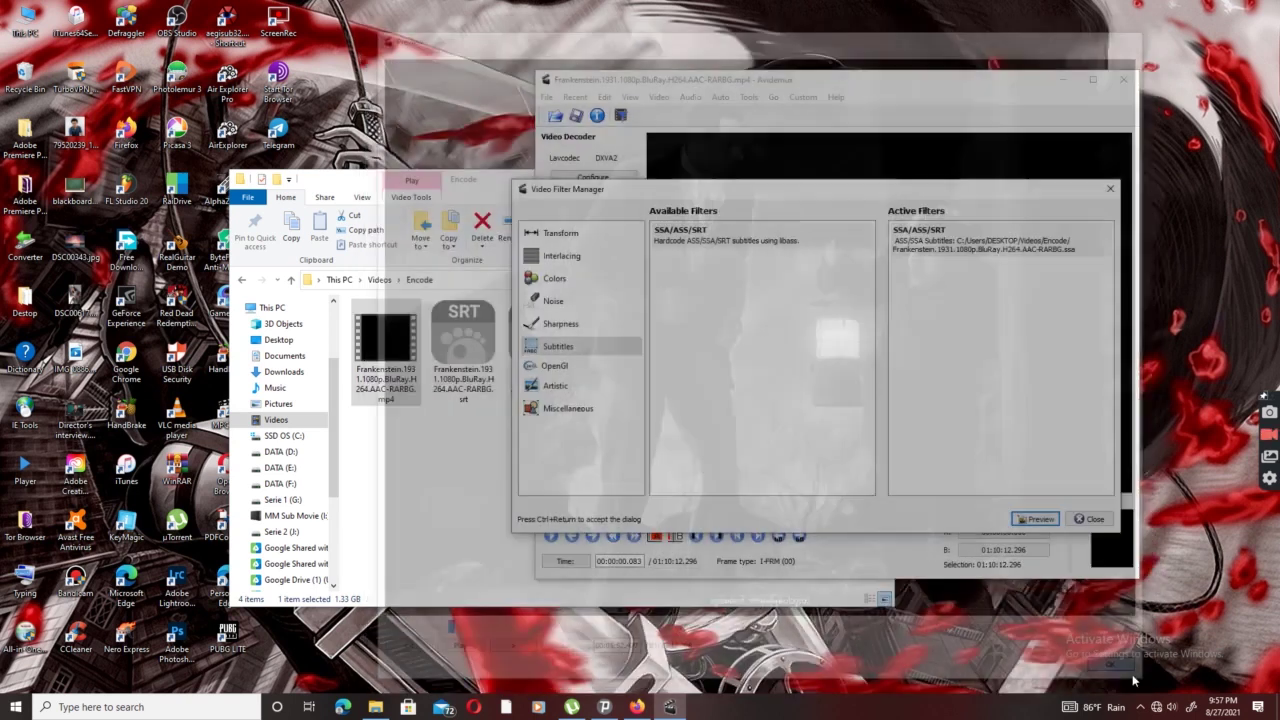
{"action": "left_click", "coordinate": [932, 238]}
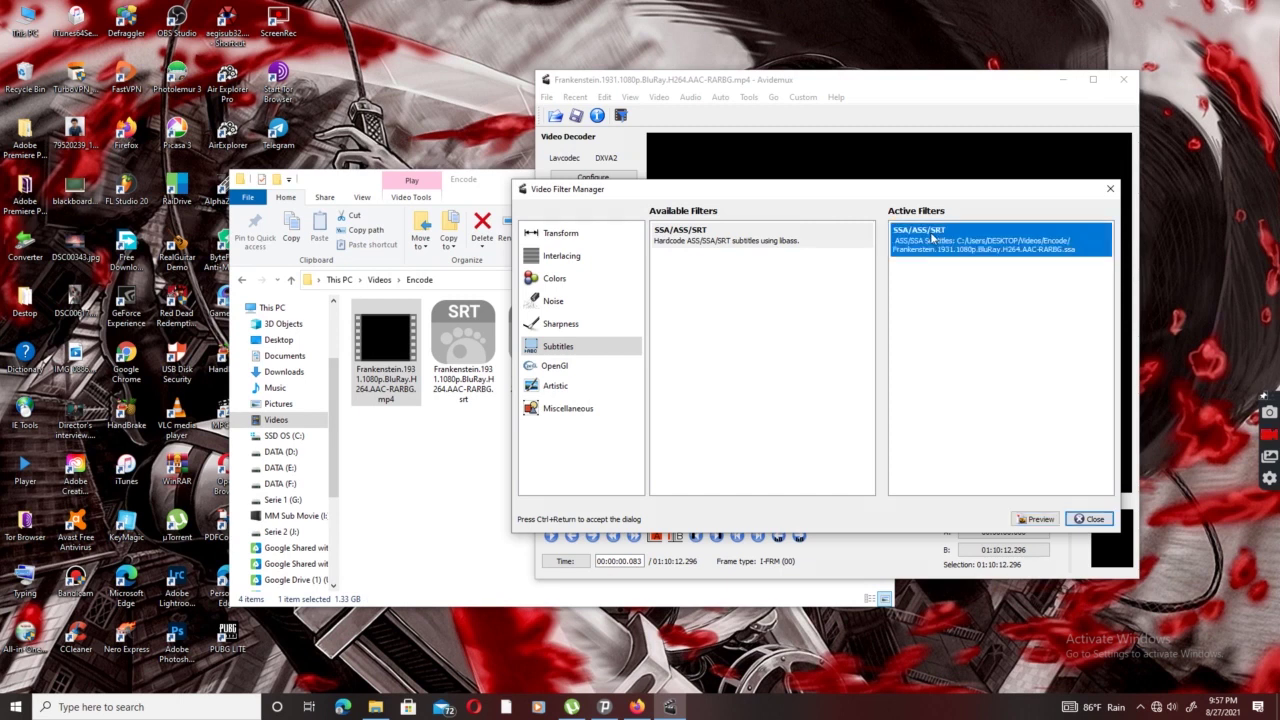
{"action": "double_click", "coordinate": [932, 238]}
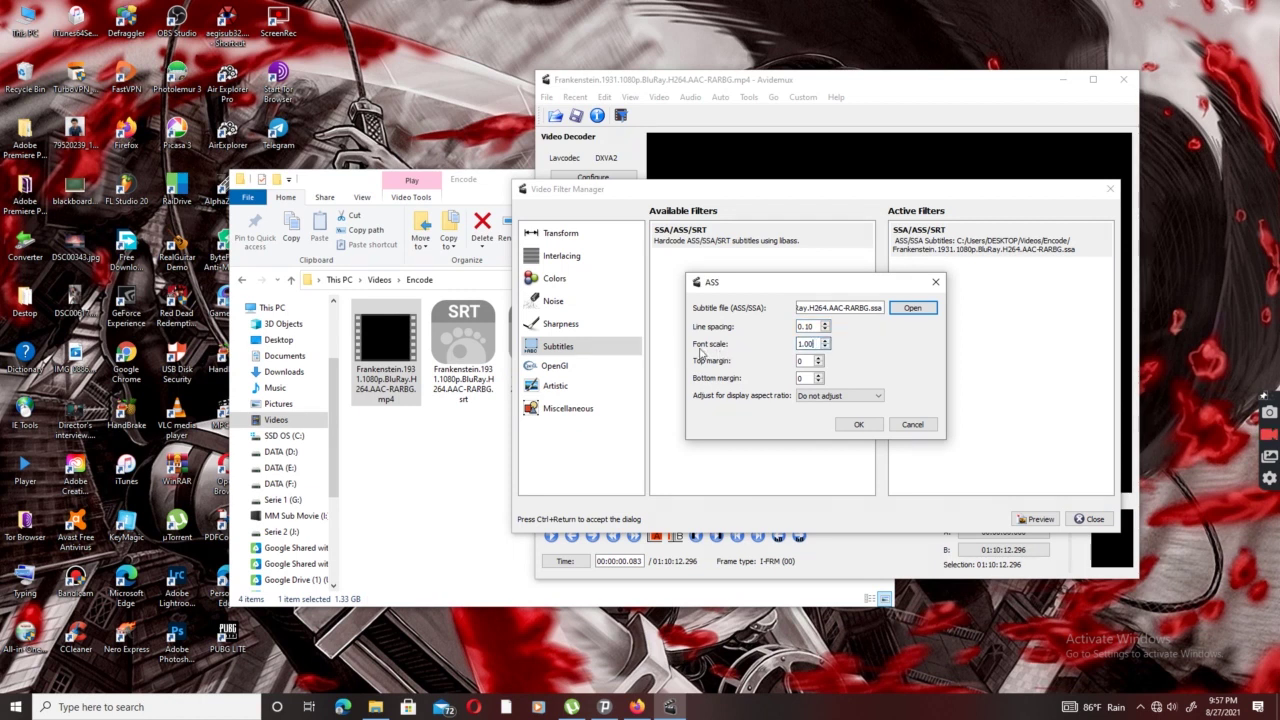
{"action": "left_click_drag", "start_coordinate": [817, 343], "coordinate": [790, 344]}
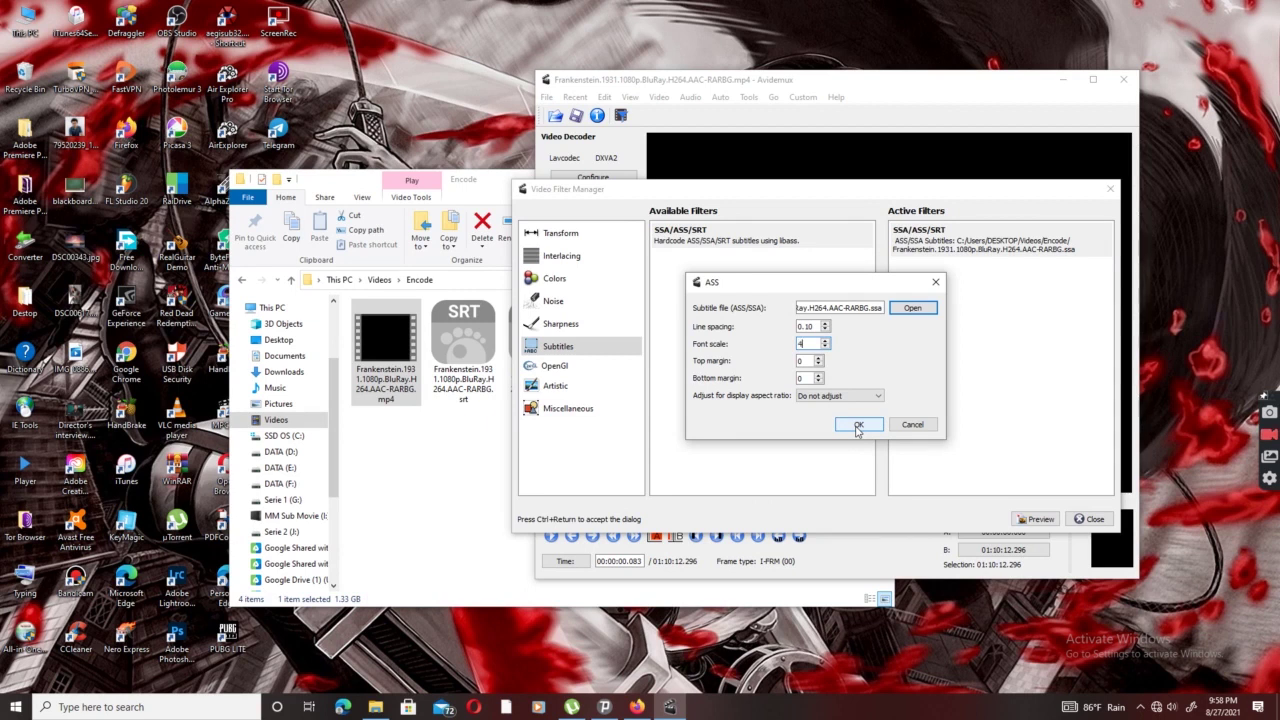
{"action": "left_click", "coordinate": [859, 425]}
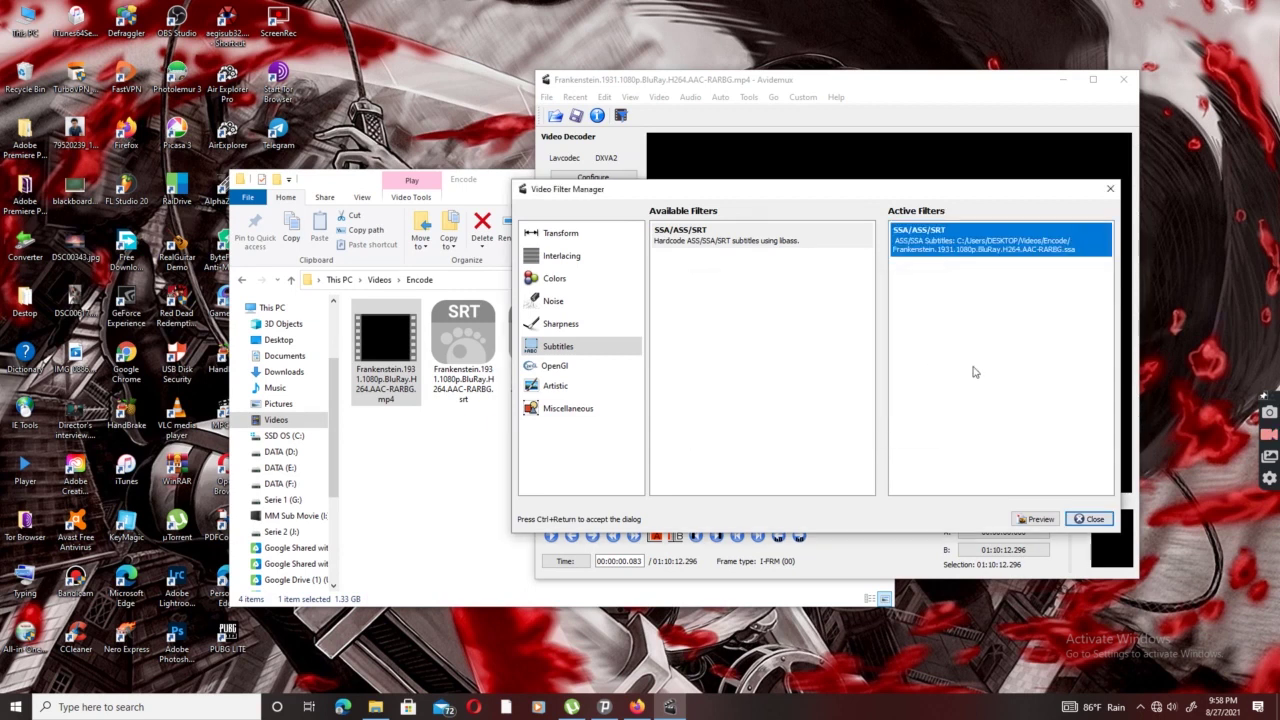
{"action": "left_click", "coordinate": [1037, 520]}
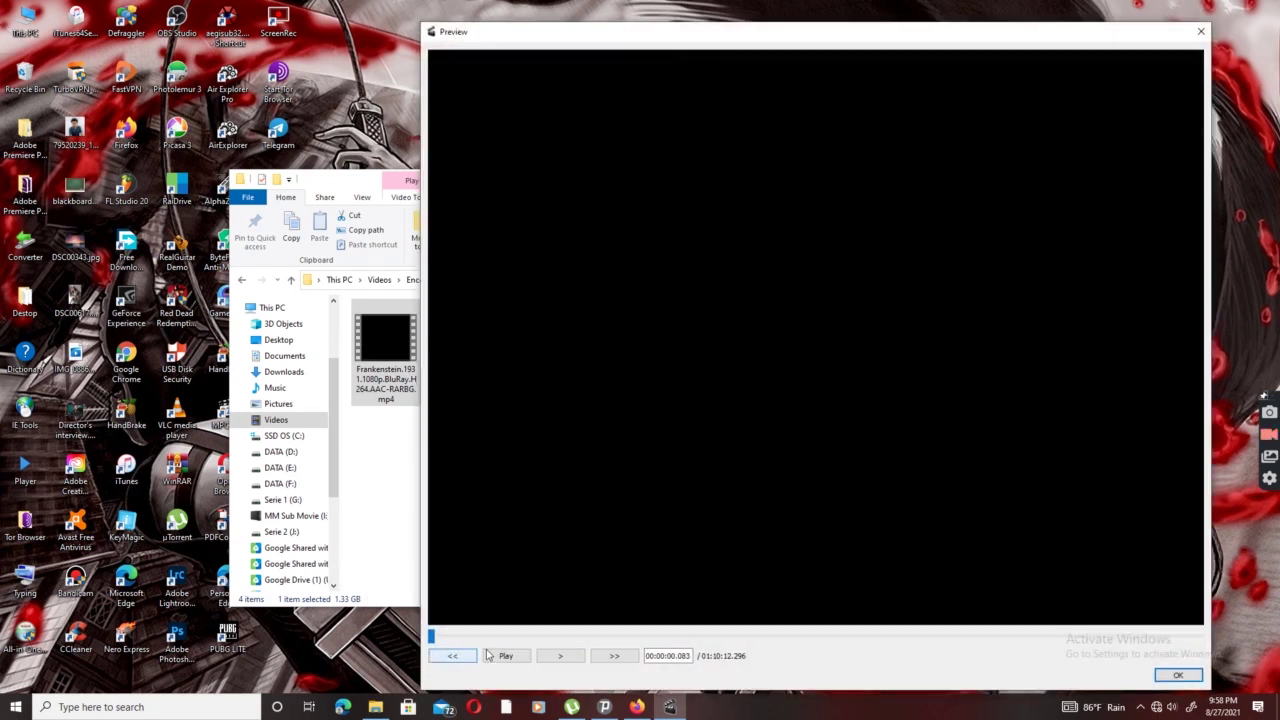
{"action": "left_click", "coordinate": [437, 638]}
{"action": "left_click", "coordinate": [437, 637]}
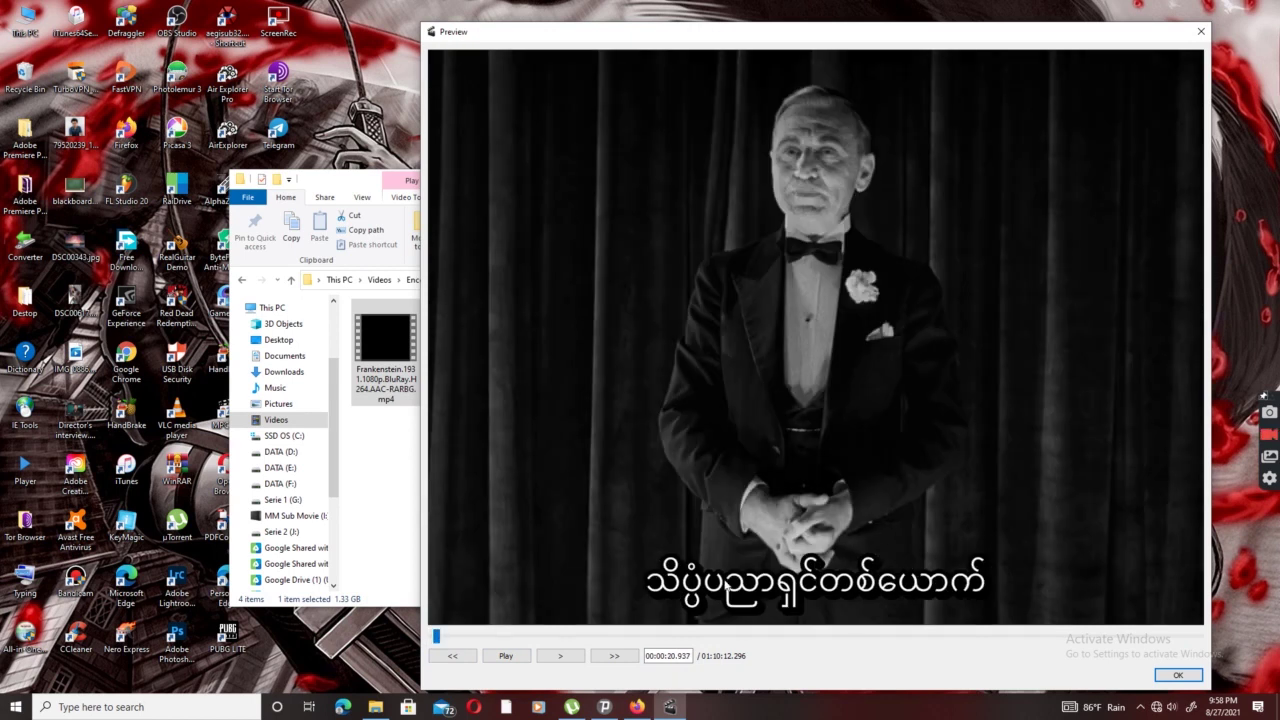
{"action": "left_click", "coordinate": [507, 657]}
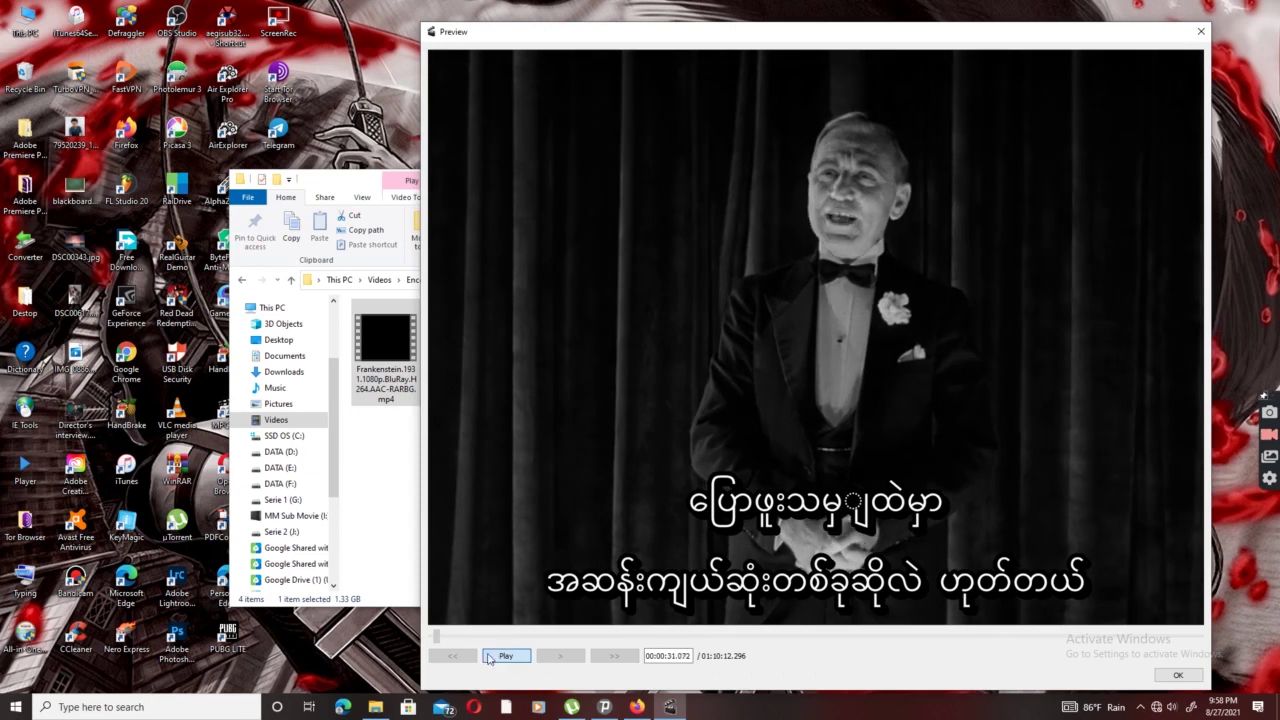
{"action": "left_click", "coordinate": [1186, 675]}
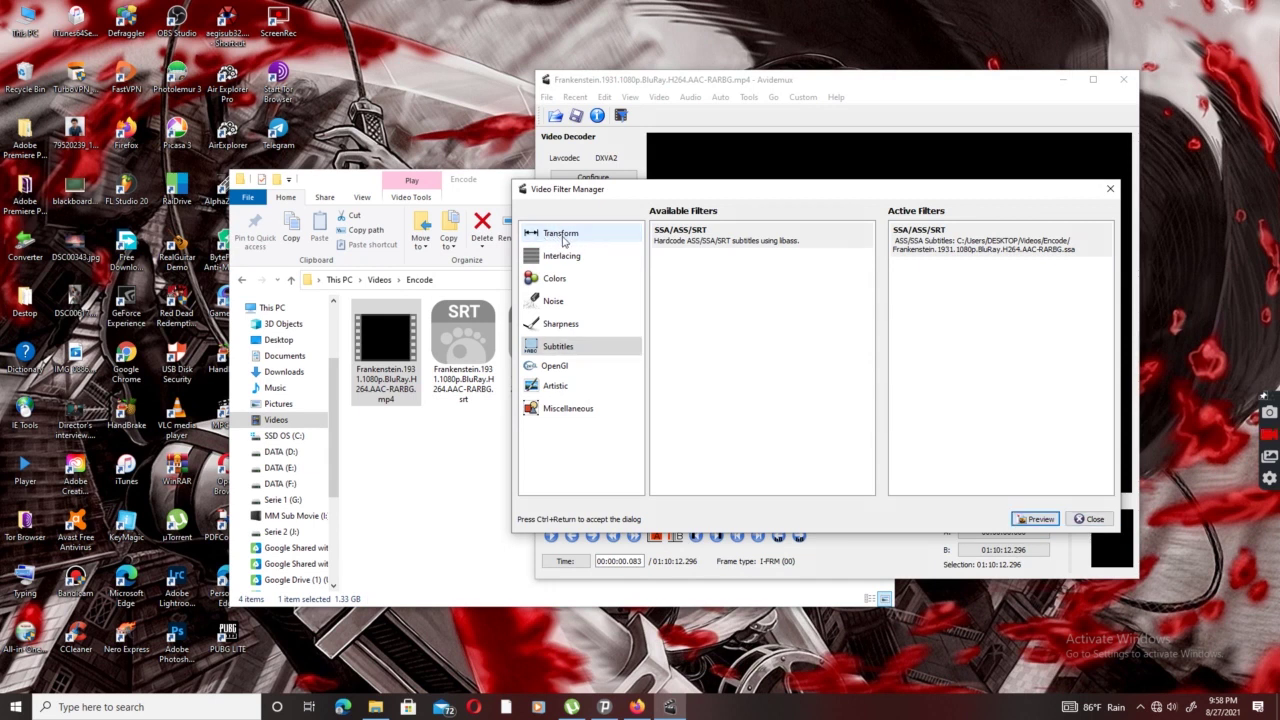
{"action": "left_click", "coordinate": [563, 238]}
Add the Add logo filter with Logo.png at X 0, Y 0.
{"action": "left_click", "coordinate": [676, 268]}
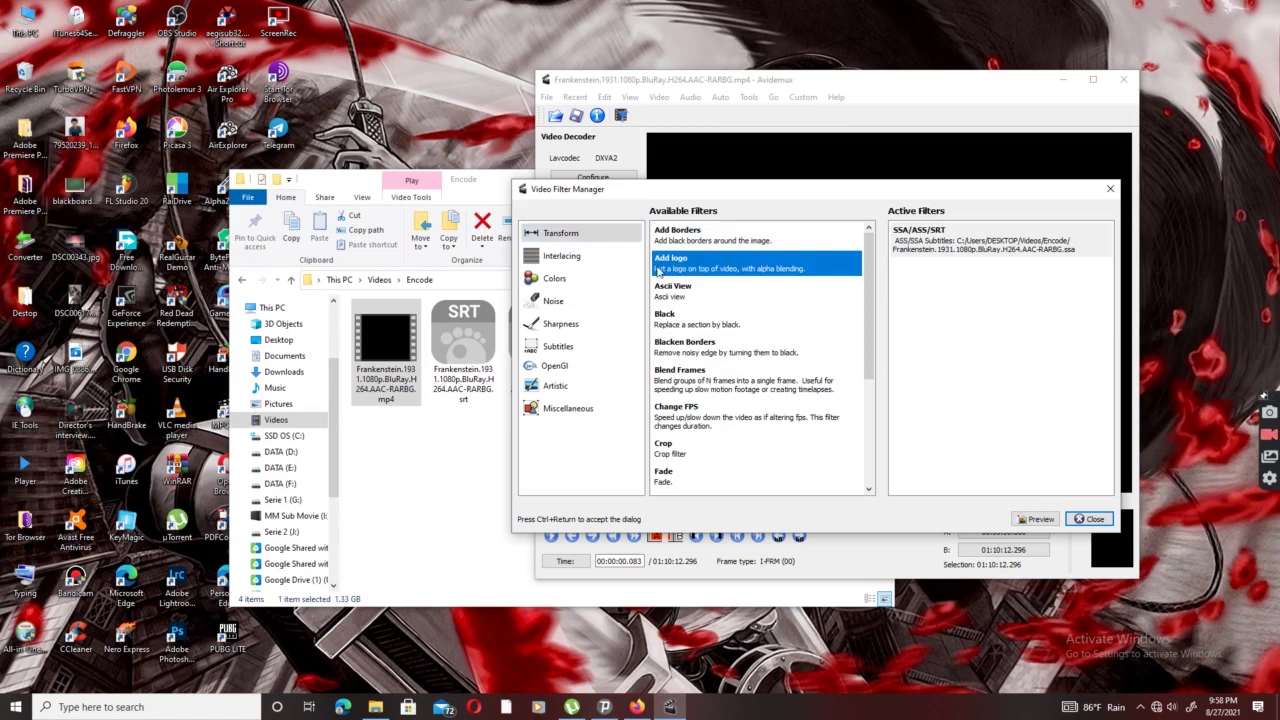
{"action": "double_click", "coordinate": [687, 270]}
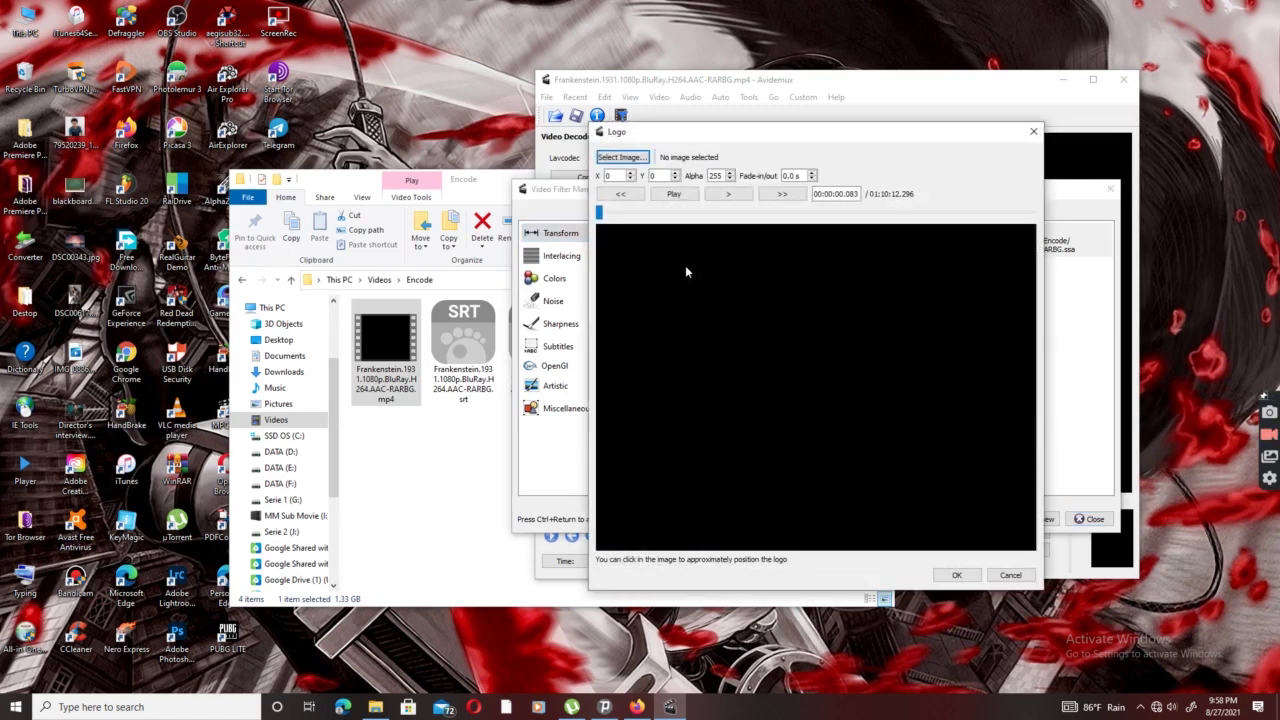
{"action": "left_click", "coordinate": [624, 163]}
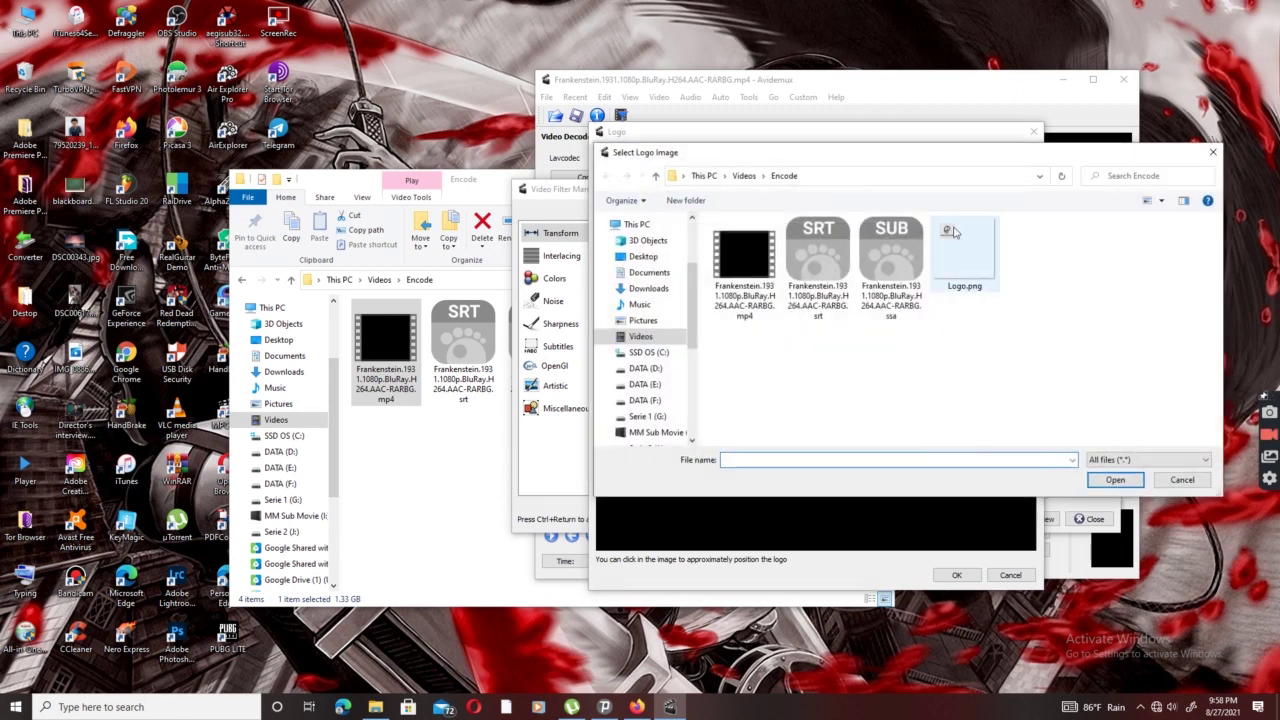
{"action": "left_click", "coordinate": [969, 279]}
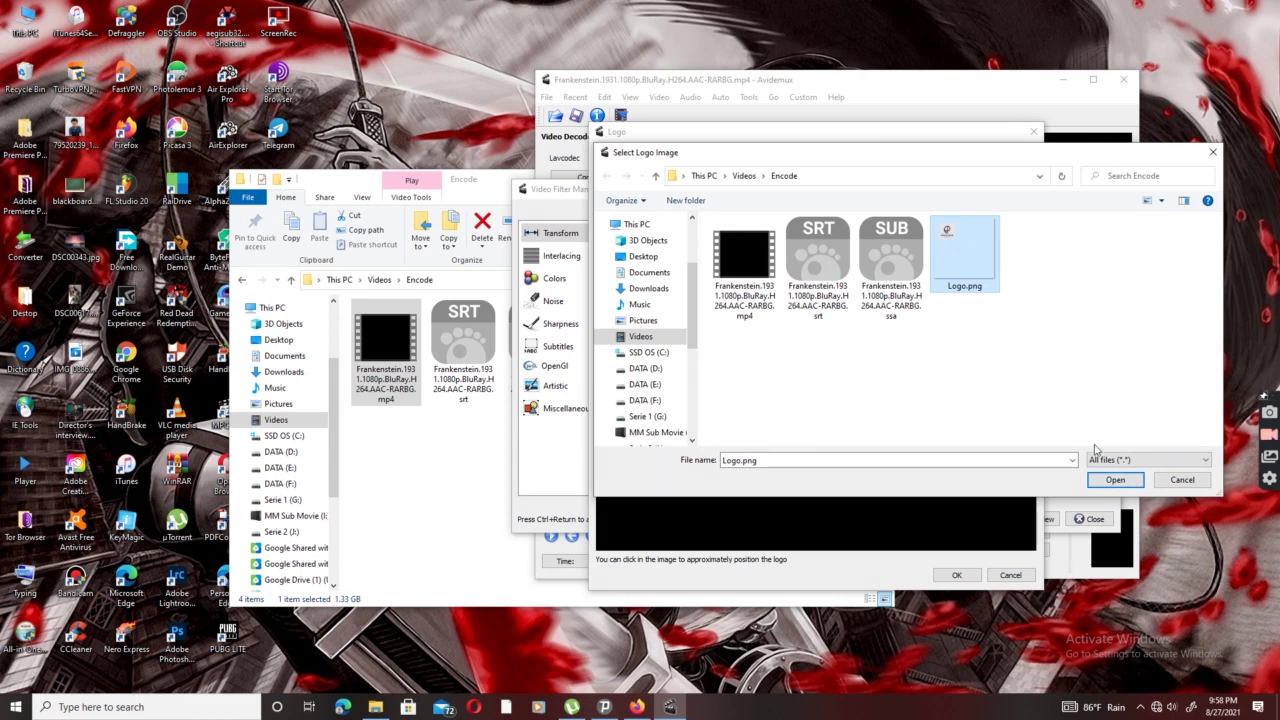
{"action": "left_click", "coordinate": [1115, 480]}
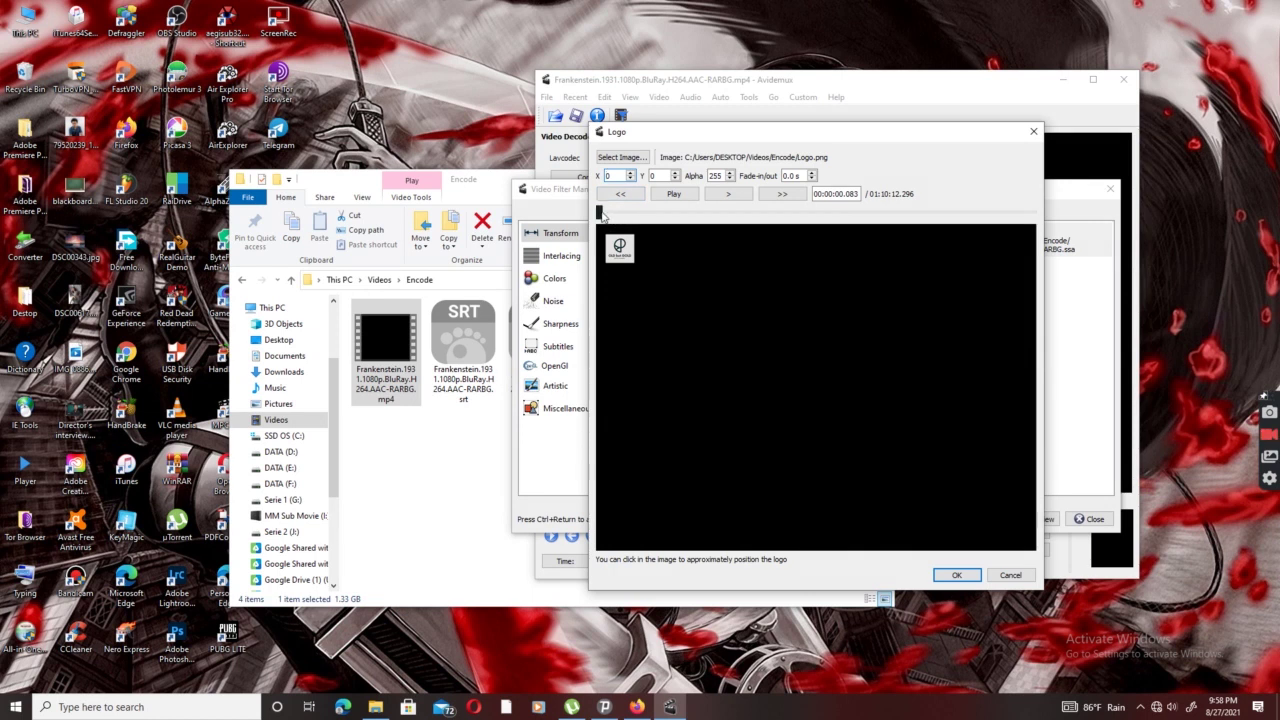
{"action": "left_click_drag", "start_coordinate": [607, 216], "coordinate": [637, 212]}
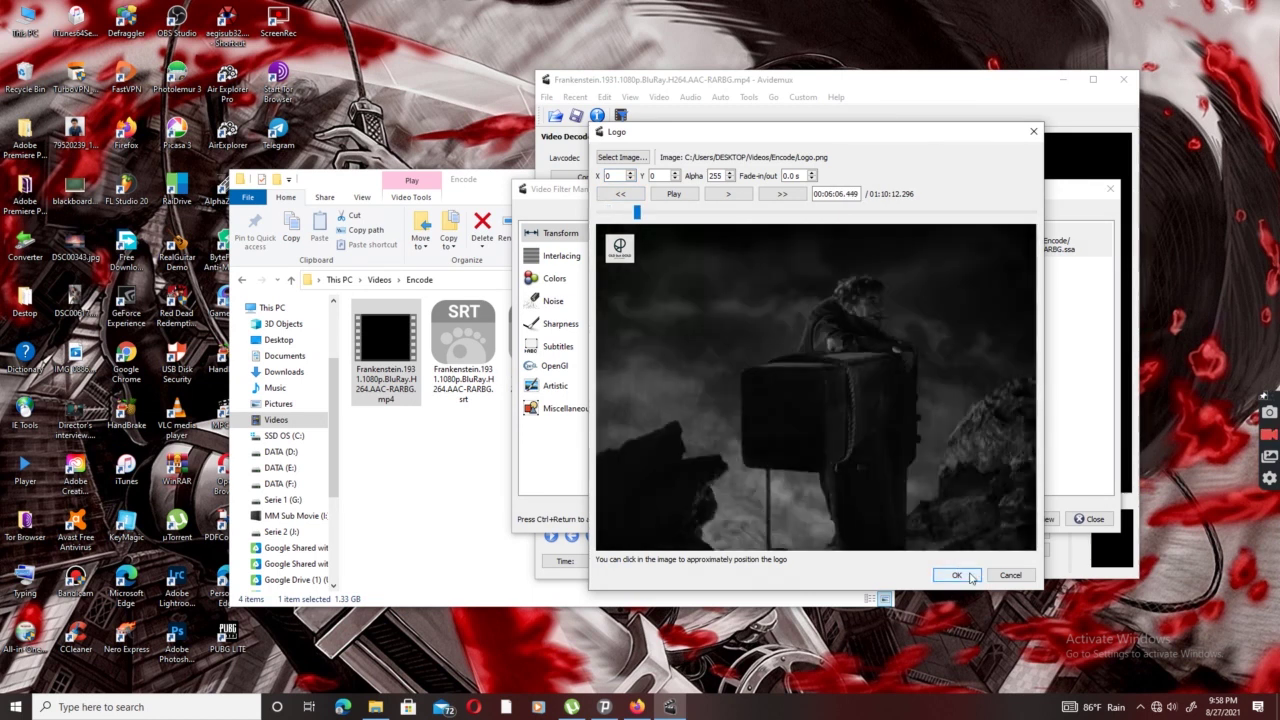
{"action": "left_click", "coordinate": [968, 577]}
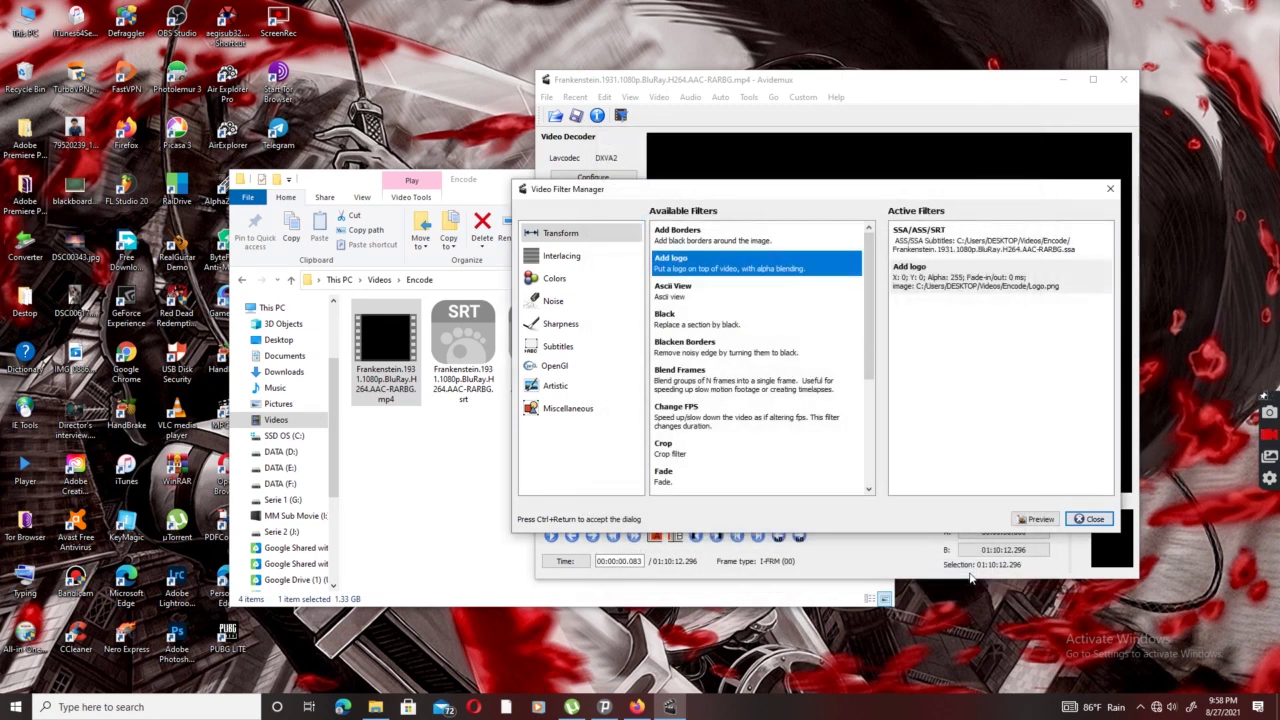
Preview around 20 minutes in to verify logo and subtitles, then close the filter manager.
{"action": "left_click", "coordinate": [1037, 519]}
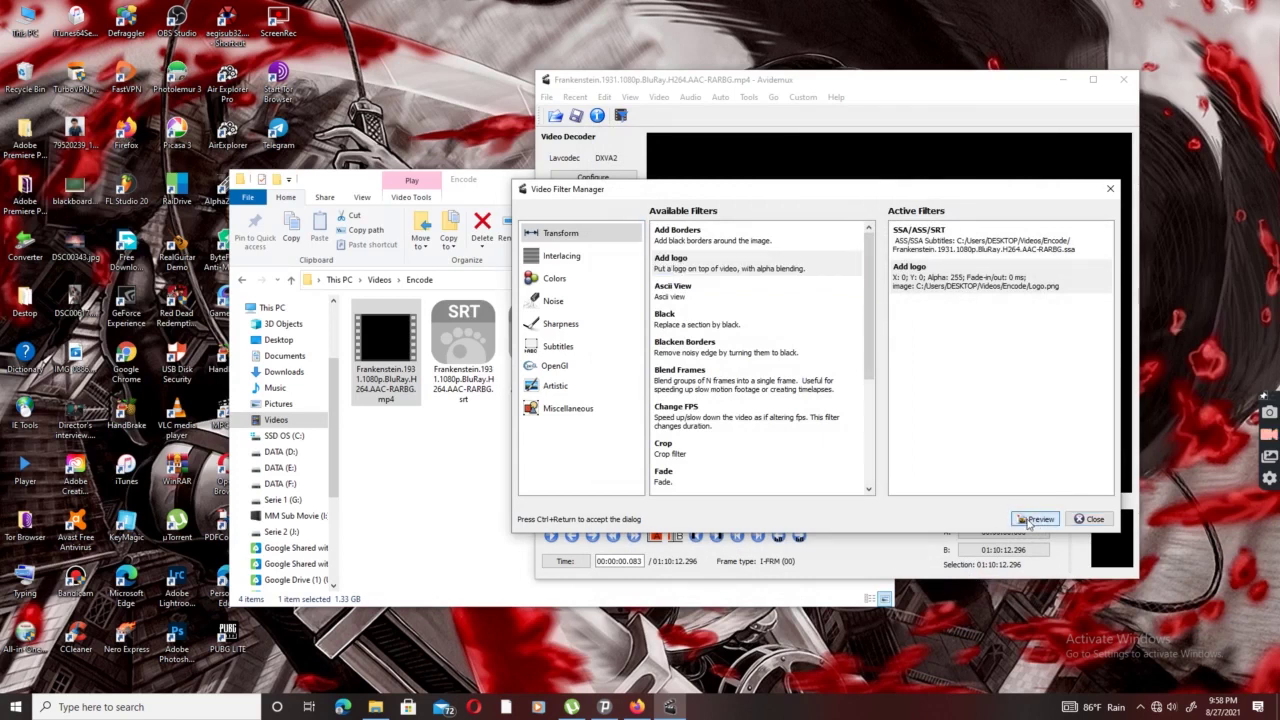
{"action": "left_click_drag", "start_coordinate": [431, 636], "coordinate": [650, 648]}
{"action": "left_click", "coordinate": [505, 655]}
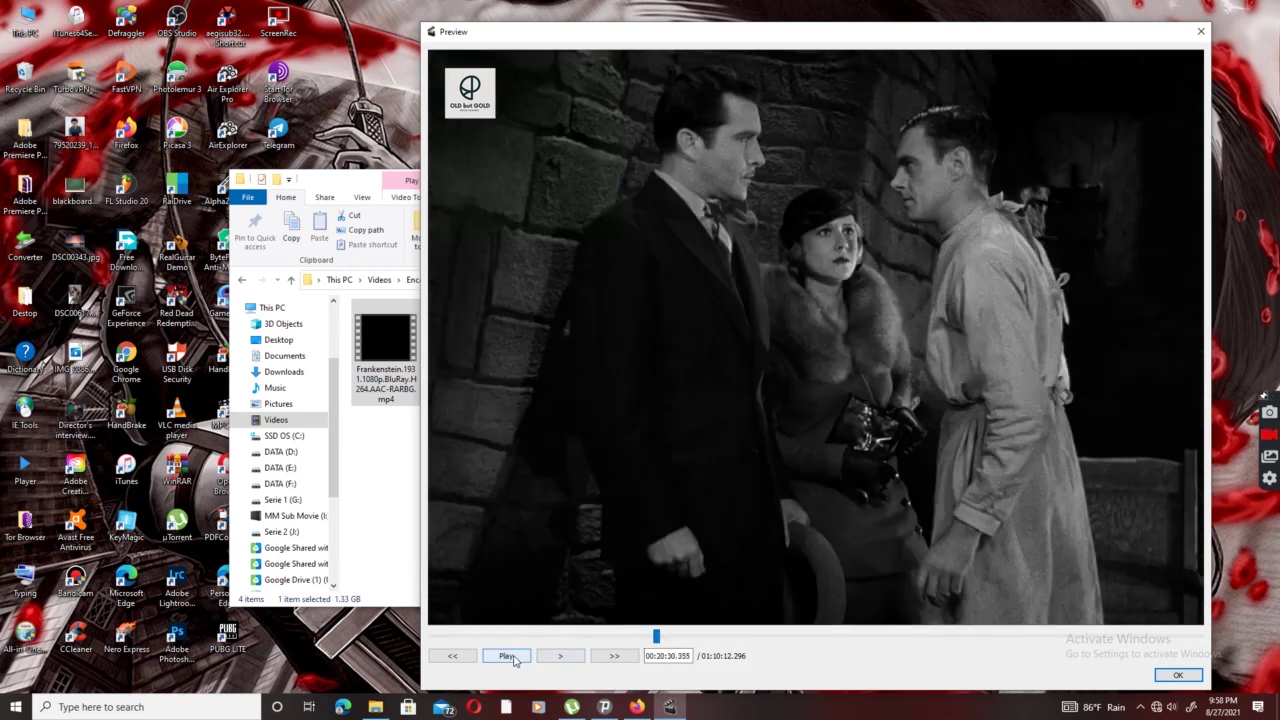
{"action": "left_click", "coordinate": [673, 637]}
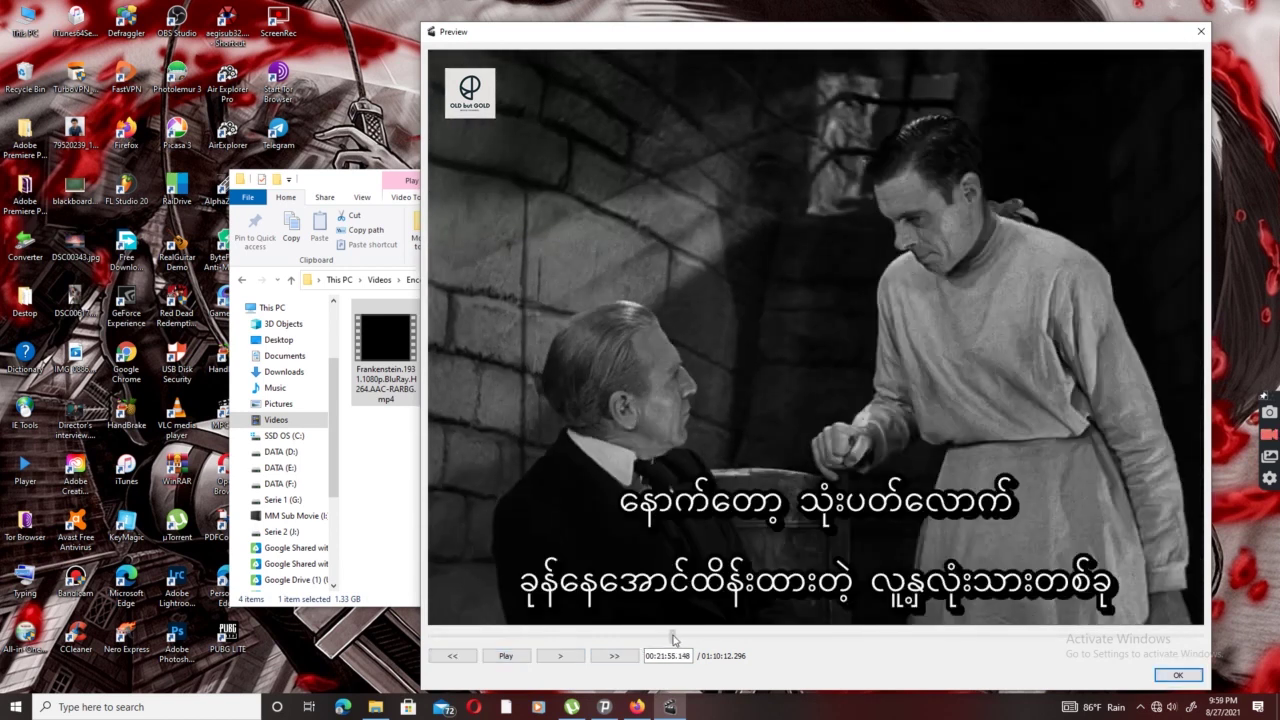
{"action": "left_click", "coordinate": [1185, 675]}
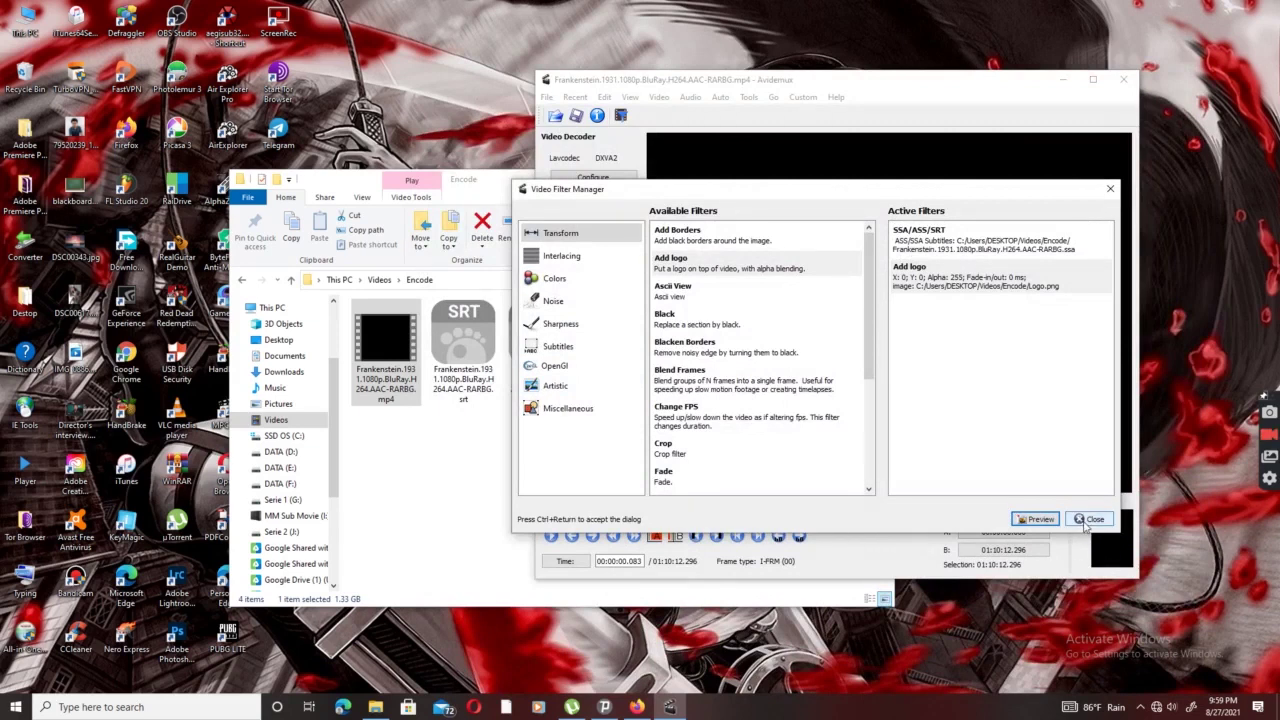
{"action": "left_click", "coordinate": [1093, 519]}
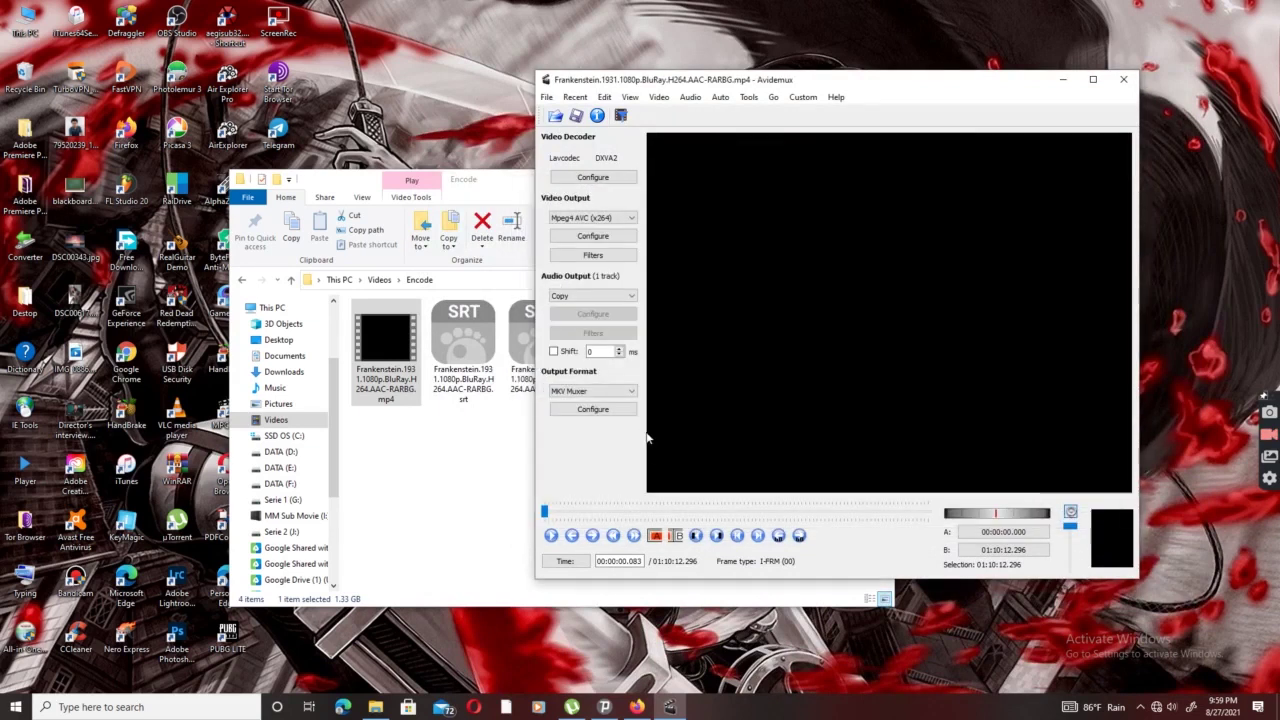
Set output to MP4 Muxer and save with the 'MM SUB ' name prefix to start encoding.
{"action": "left_click", "coordinate": [624, 396]}
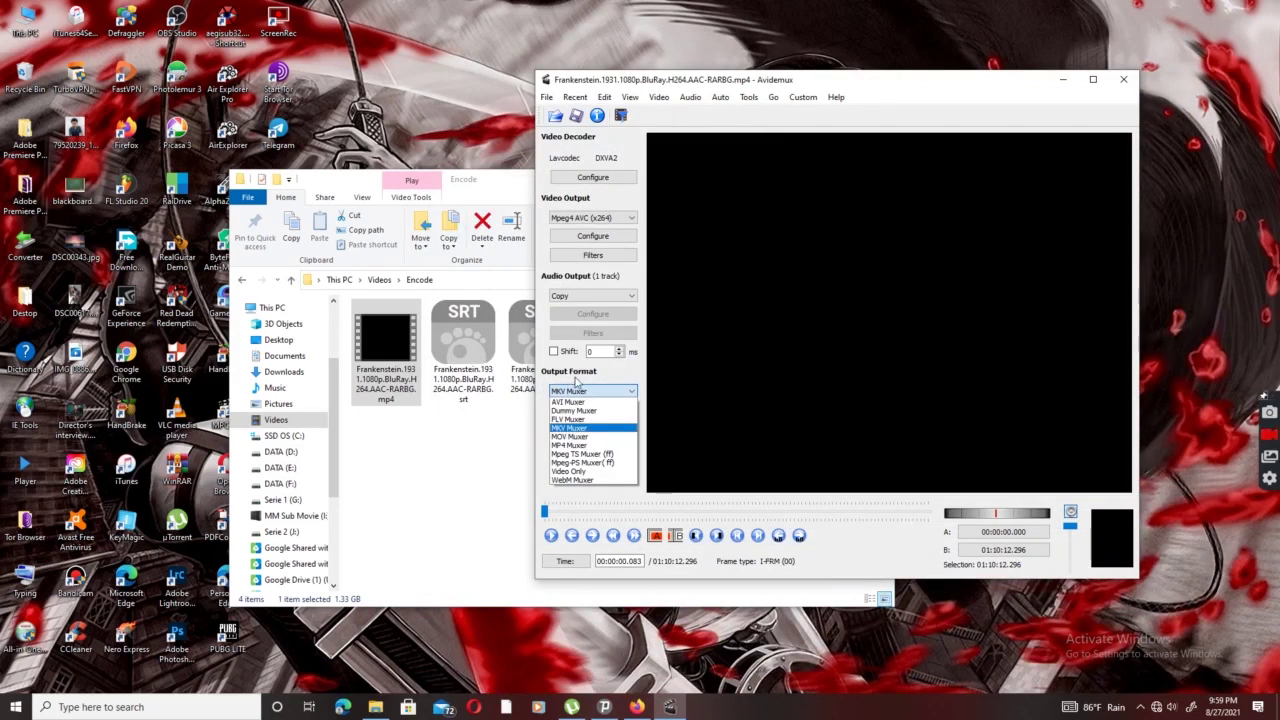
{"action": "left_click", "coordinate": [565, 445]}
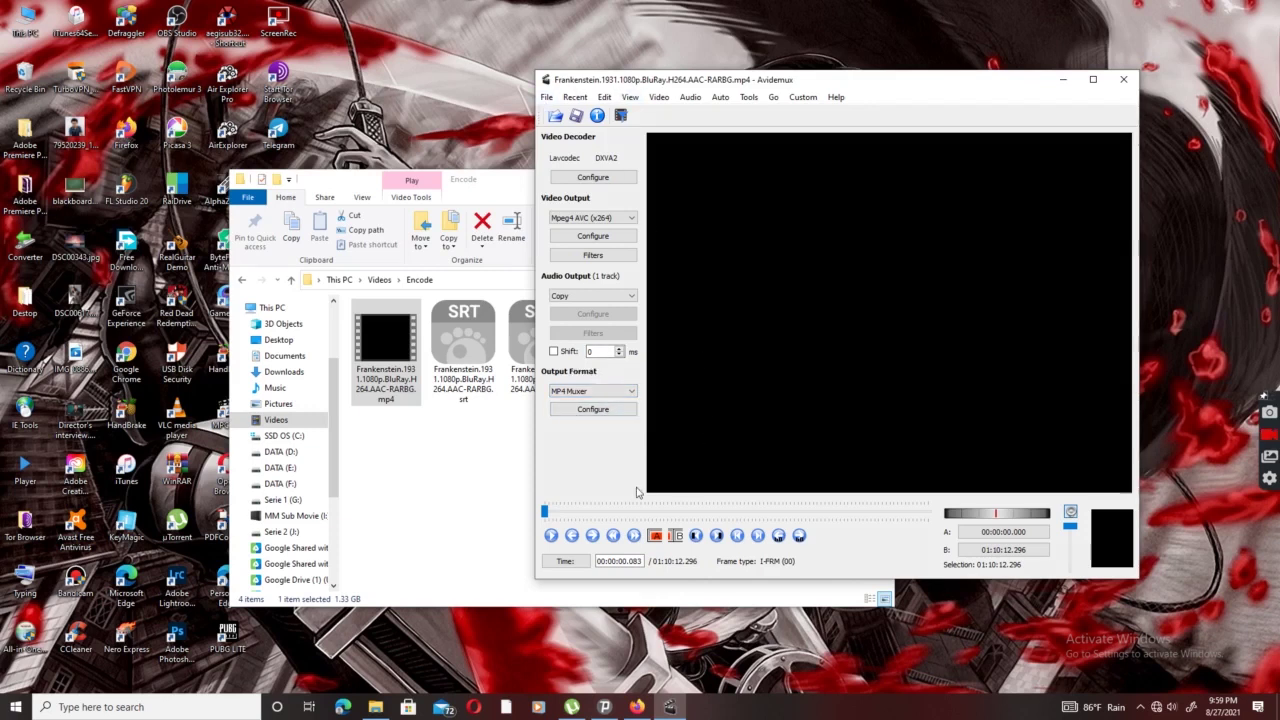
{"action": "left_click", "coordinate": [547, 97]}
{"action": "mouse_move", "coordinate": [575, 97]}
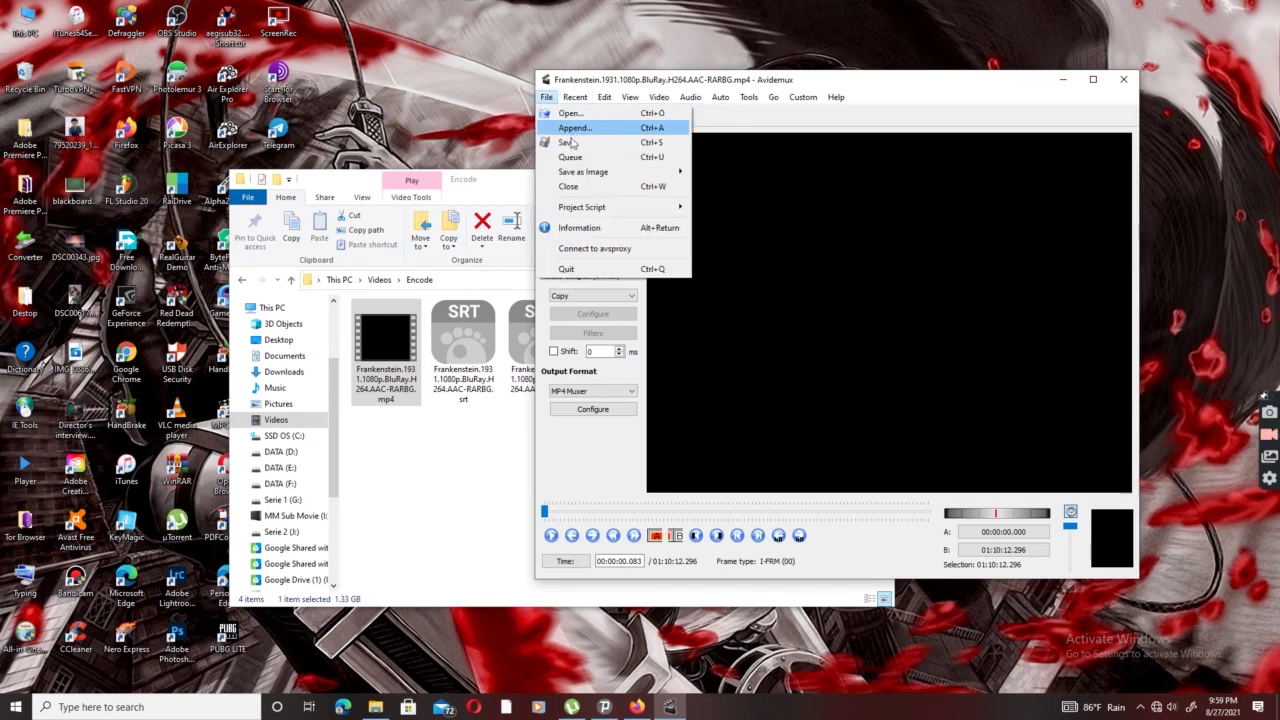
{"action": "left_click", "coordinate": [575, 145]}
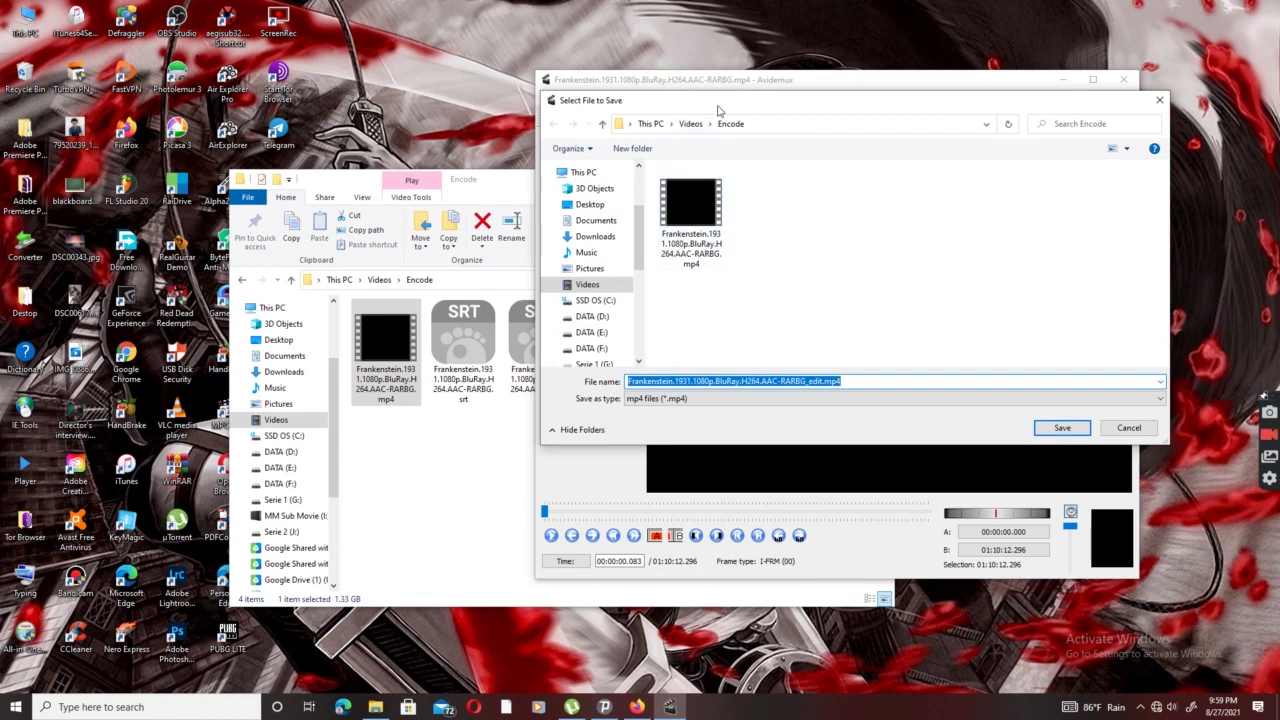
{"action": "left_click", "coordinate": [628, 382]}
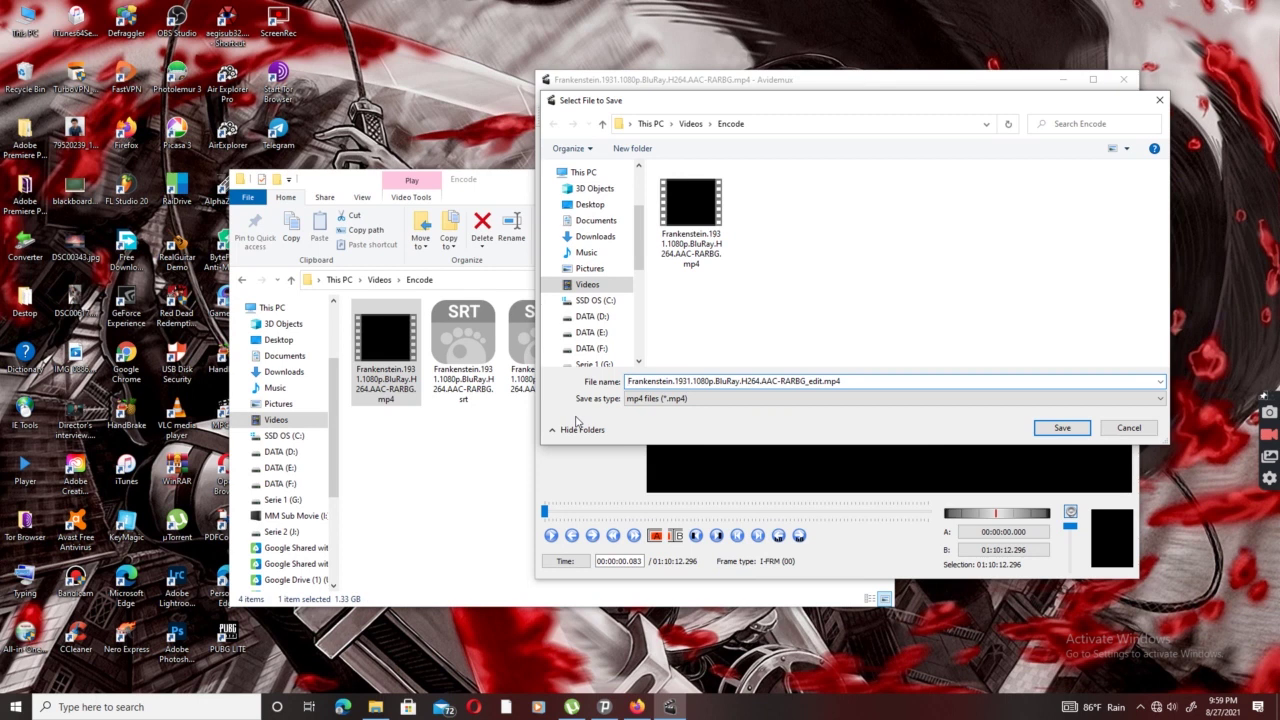
{"action": "type", "text": "MM S"}
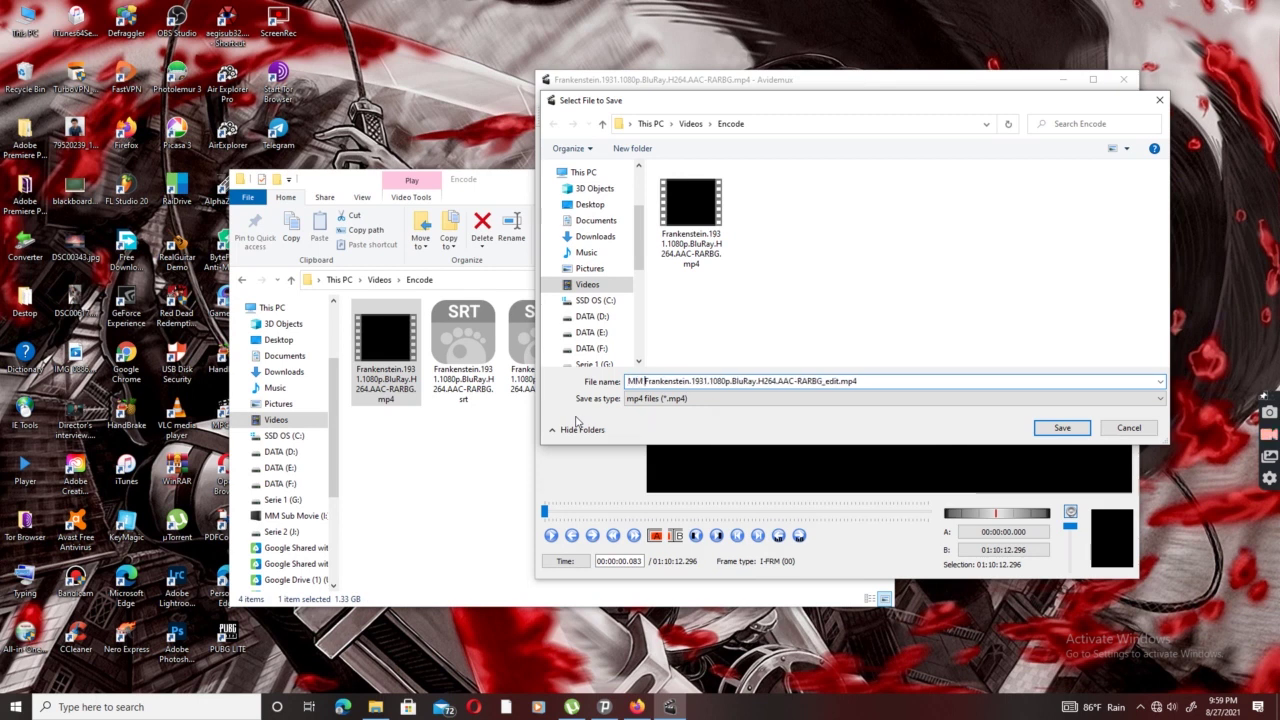
{"action": "type", "text": "UB"}
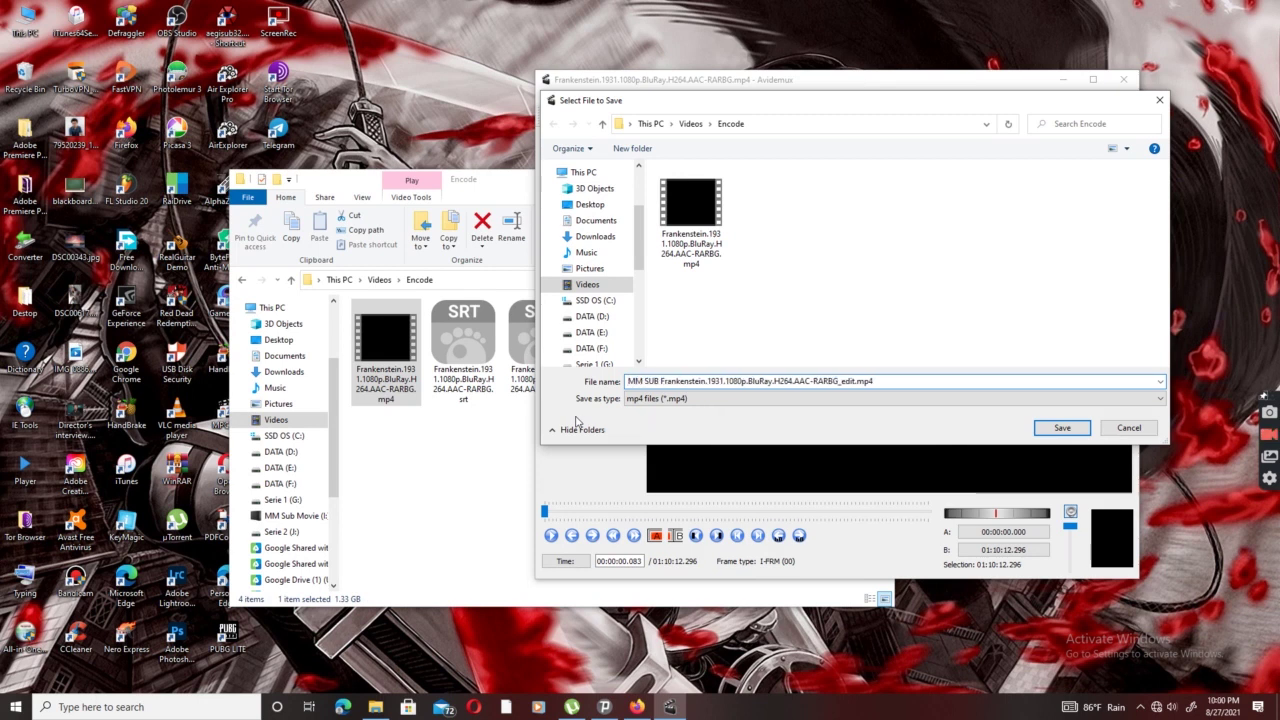
{"action": "left_click", "coordinate": [1045, 428]}
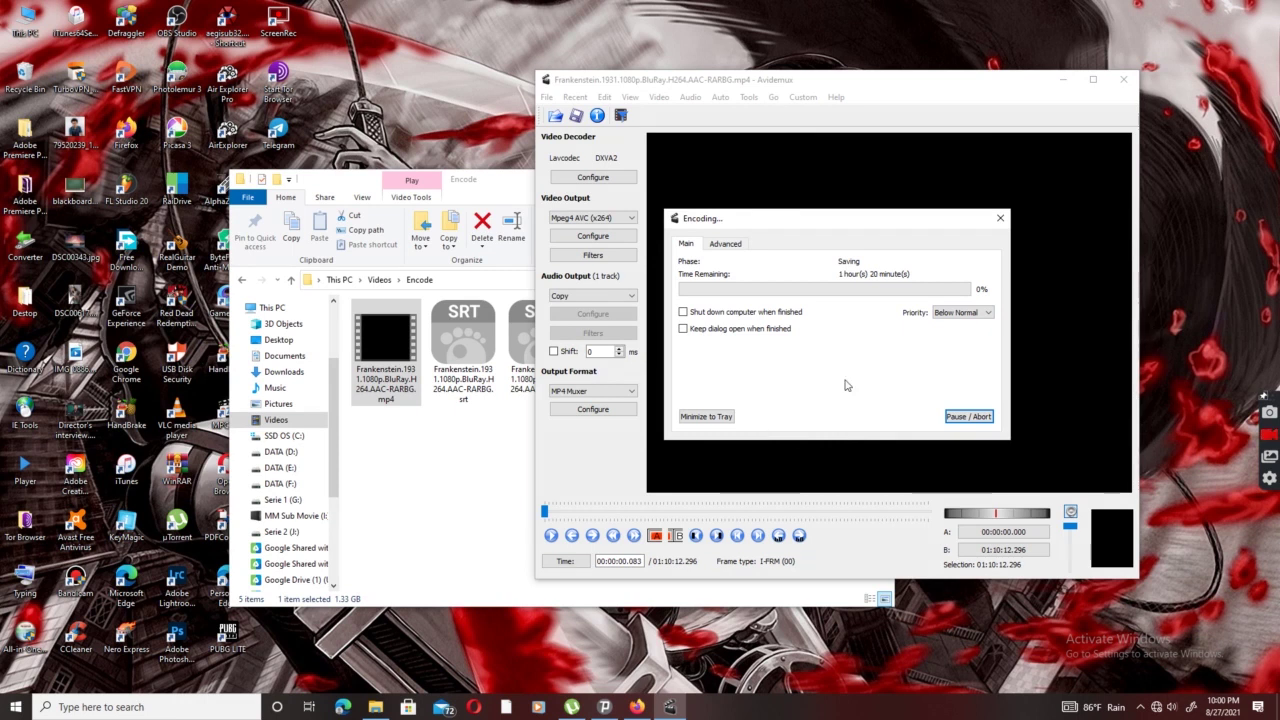
Minimize the running encode to the tray.
{"action": "left_click", "coordinate": [706, 417]}
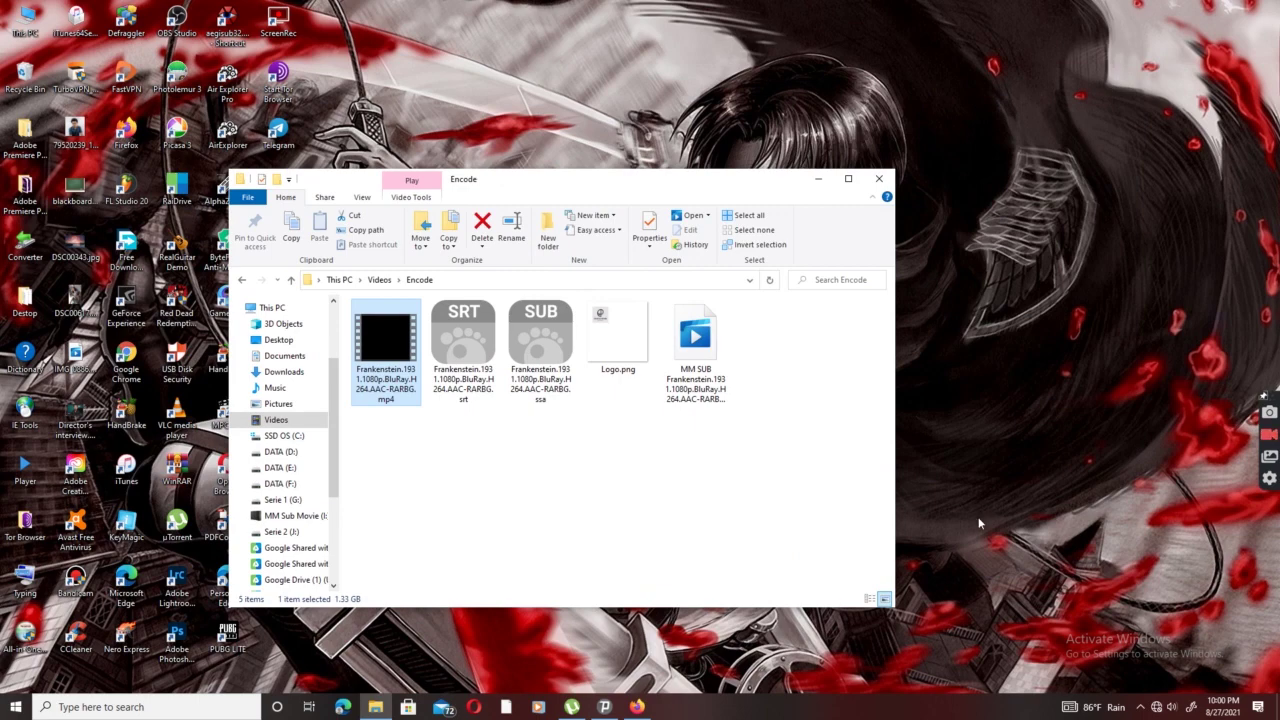